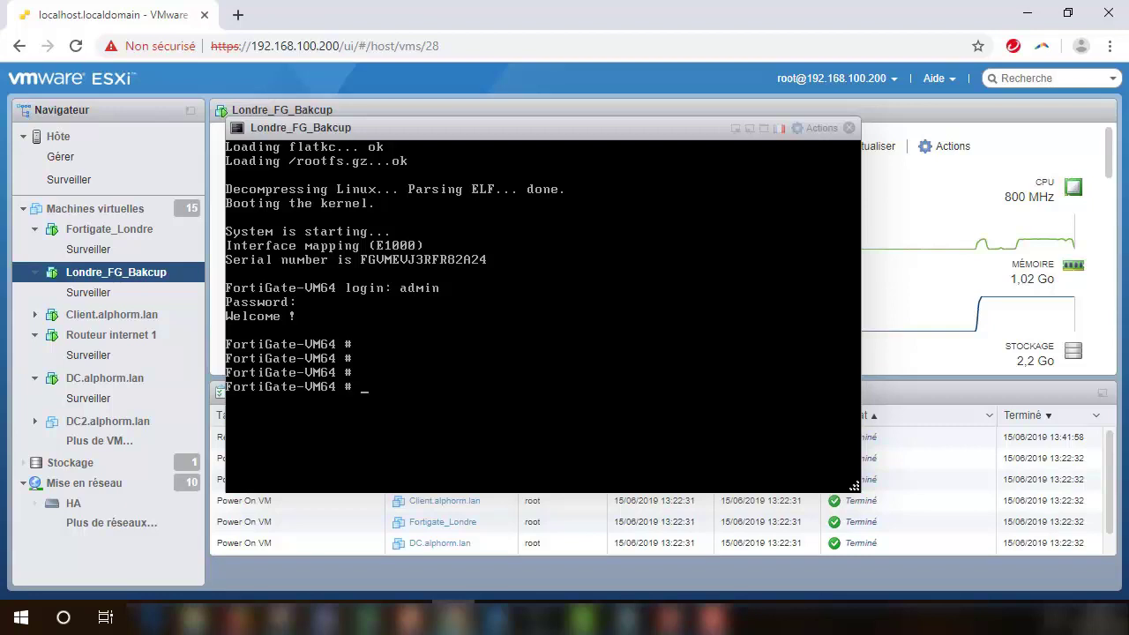
# Step: In the backup FortiGate console, set port1 to static mode with IP 192.168.1.101/24 and save with end
pyautogui.scroll(-3, 970, 265)
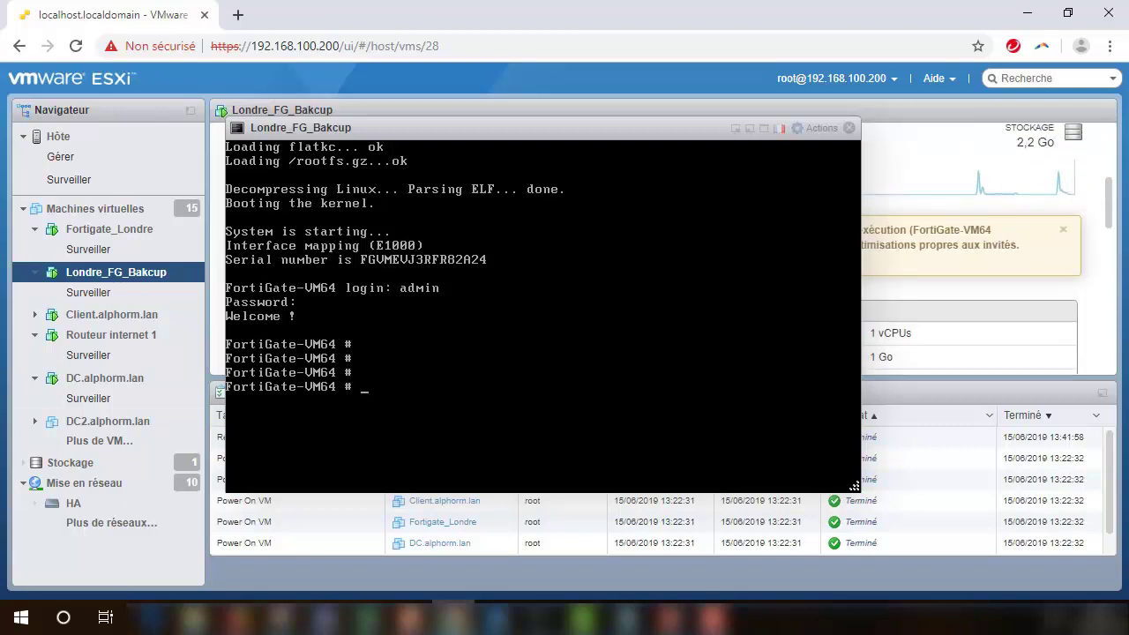
pyautogui.write('config sys inter')
pyautogui.press('Return')
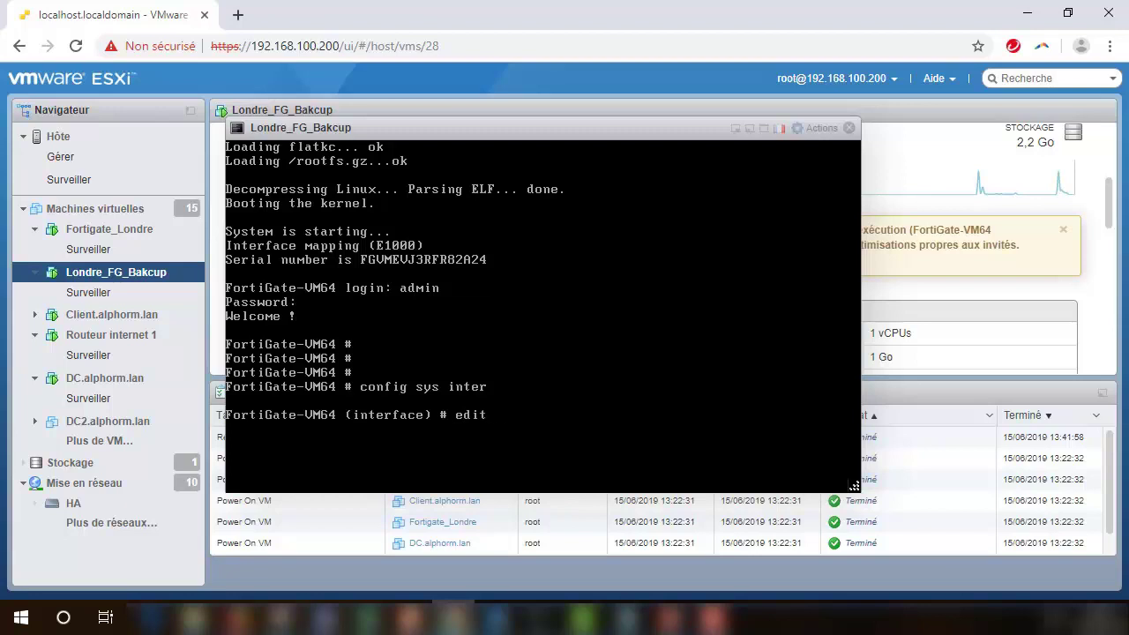
pyautogui.write('edit port1')
pyautogui.press('Return')
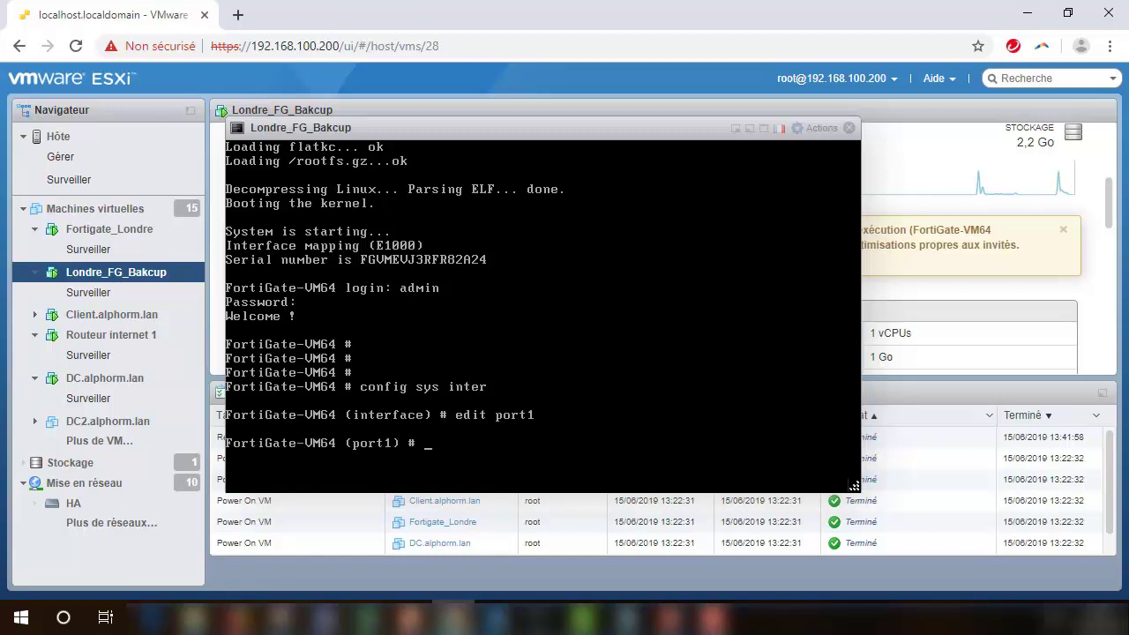
pyautogui.write('set mode static')
pyautogui.press('Return')
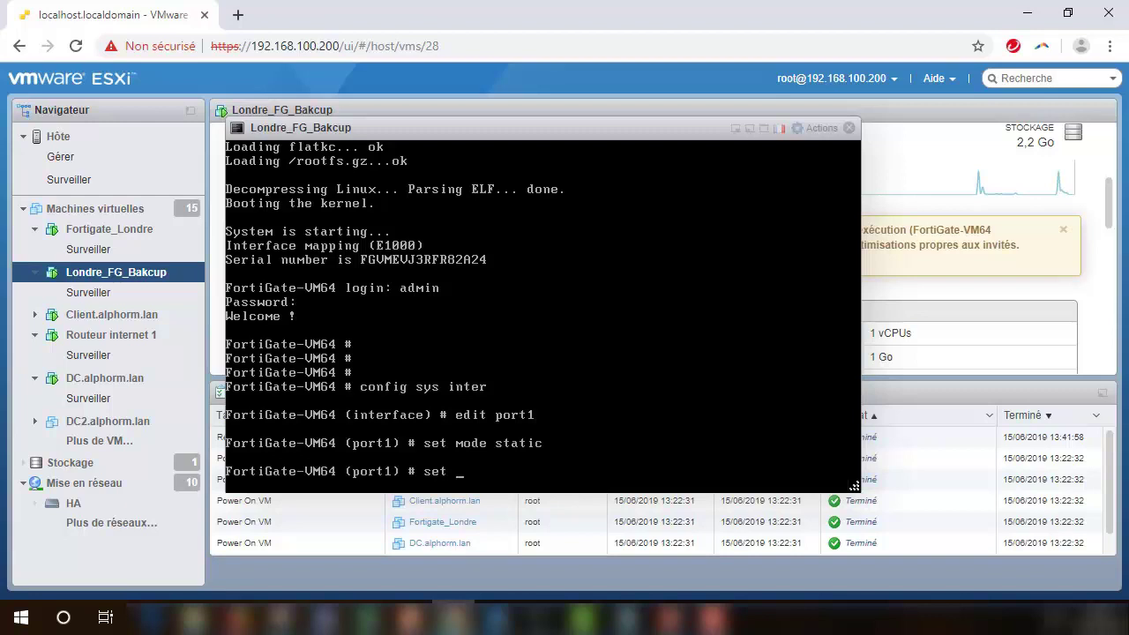
pyautogui.write('set ip 192.168.1.101/24')
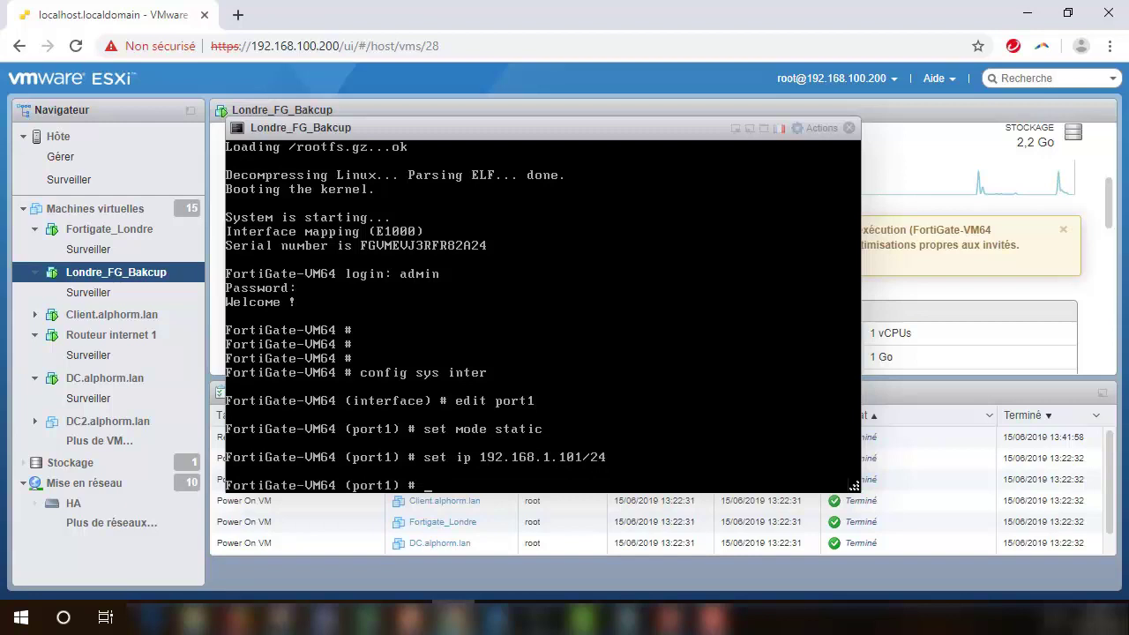
pyautogui.write('end')
pyautogui.press('Return')
pyautogui.press('Return')
pyautogui.press('Return')
pyautogui.press('Return')
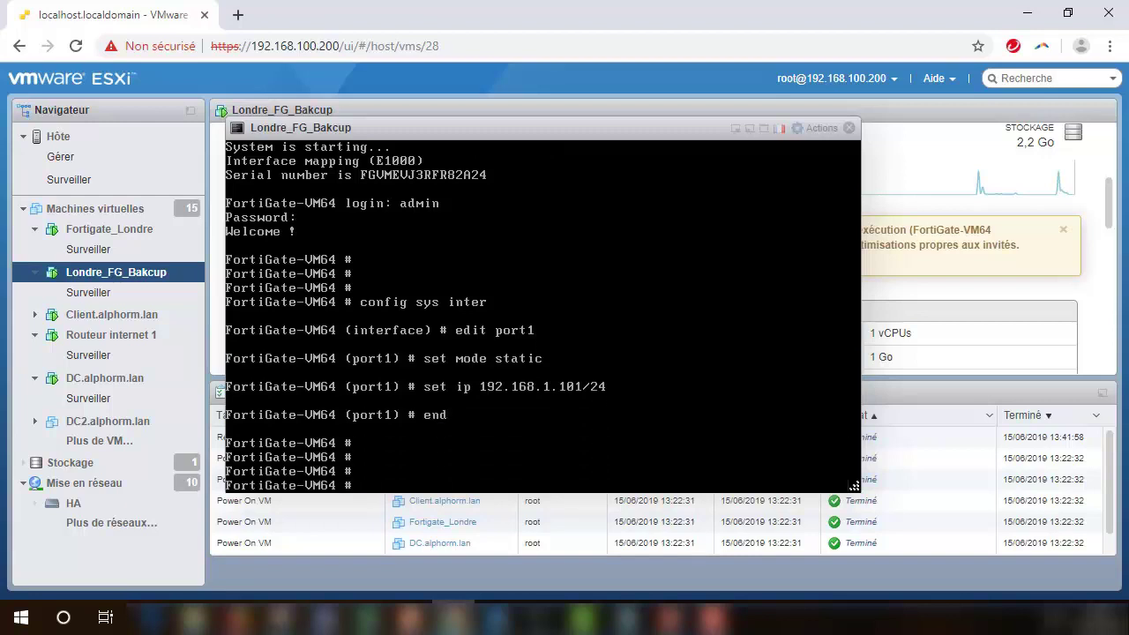
# Step: Review the backup VM's hardware settings through Actions > Modifier les paramètres
pyautogui.click(820, 133)
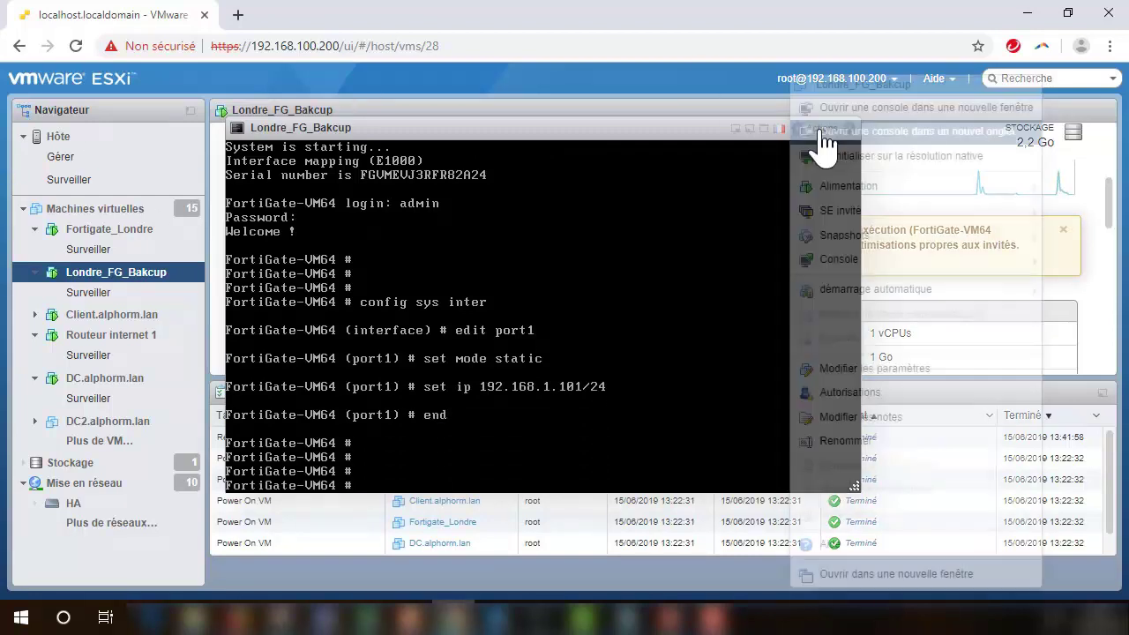
pyautogui.click(860, 369)
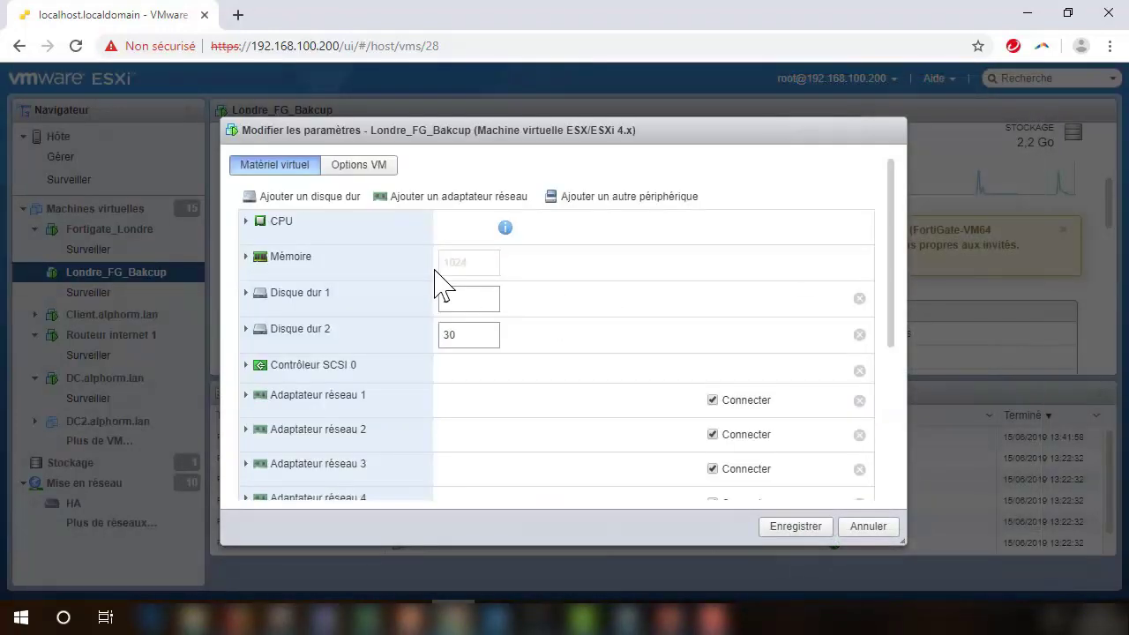
pyautogui.moveTo(893, 235); pyautogui.dragTo(880, 371)
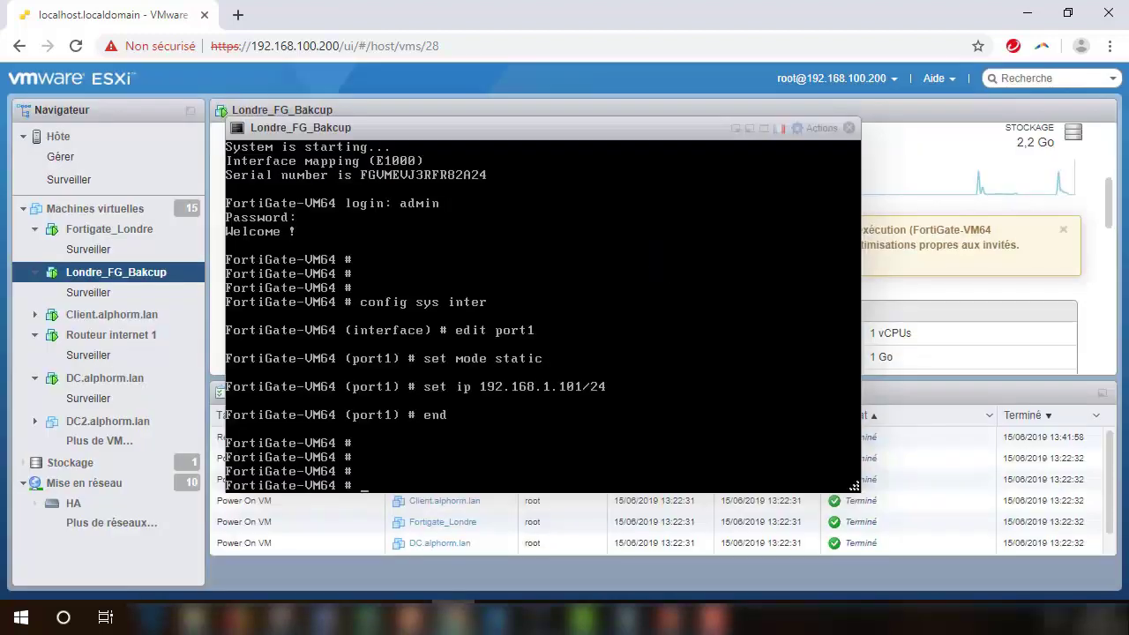
# Step: Close the settings and open the DC.alphorm.lan machine's console
pyautogui.click(849, 130)
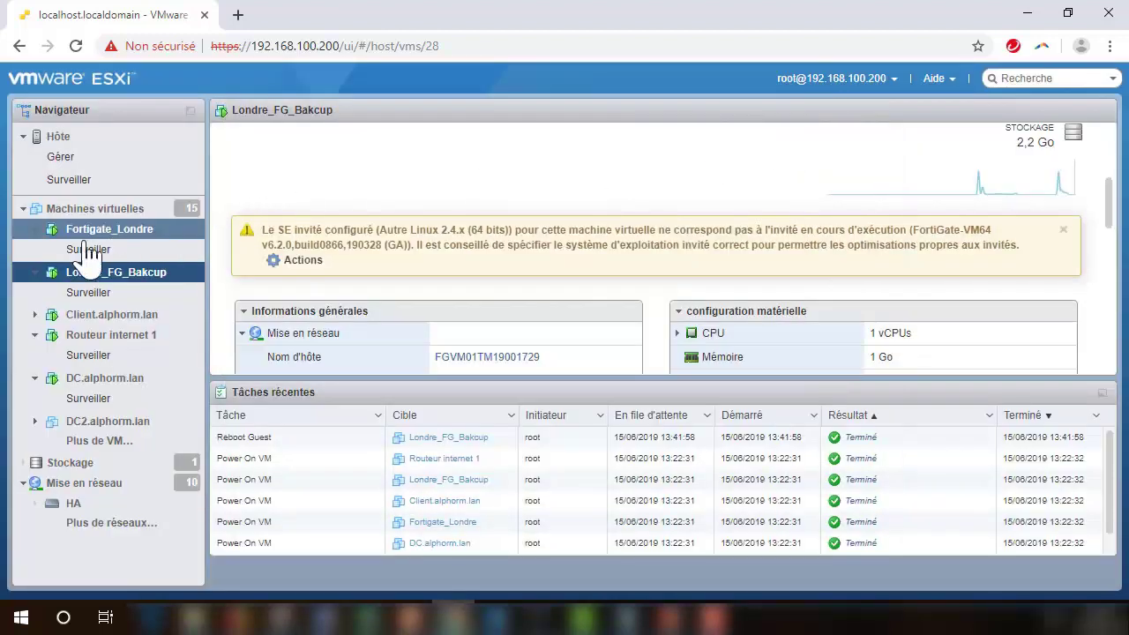
pyautogui.click(128, 381)
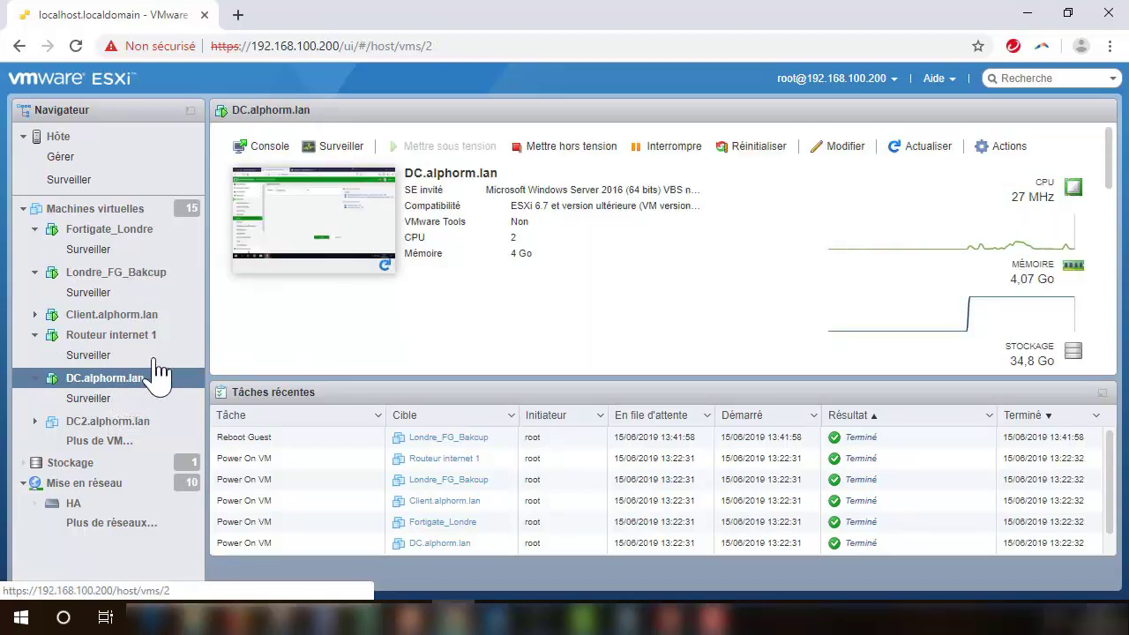
pyautogui.click(322, 220)
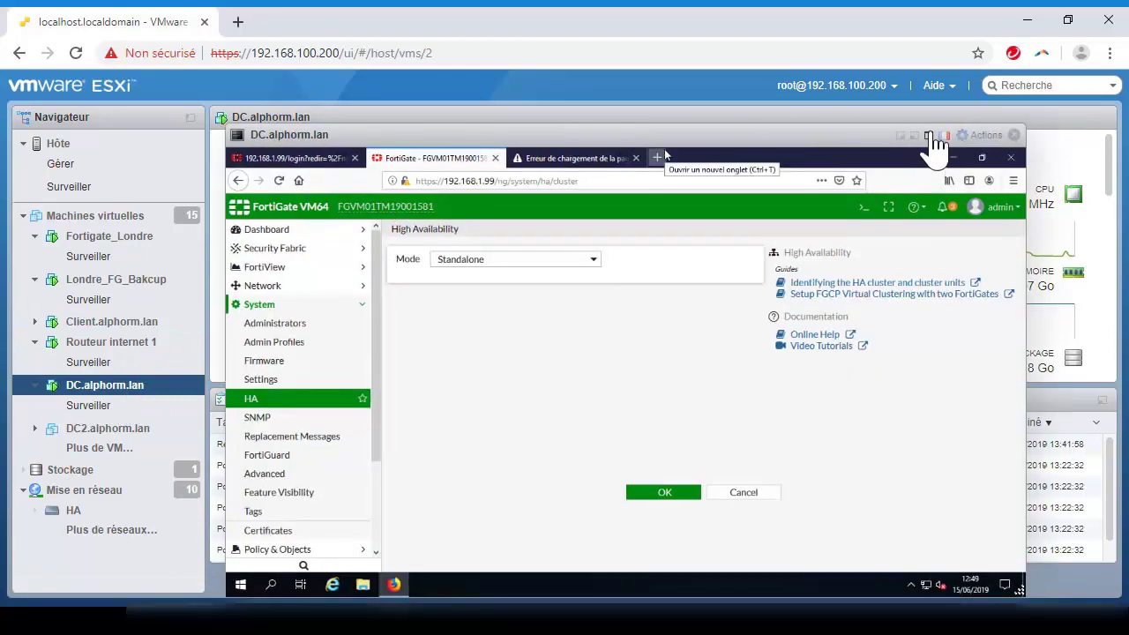
# Step: Make the console full screen, load 192.168.1.101 in the third browser tab and log in as admin
pyautogui.click(928, 130)
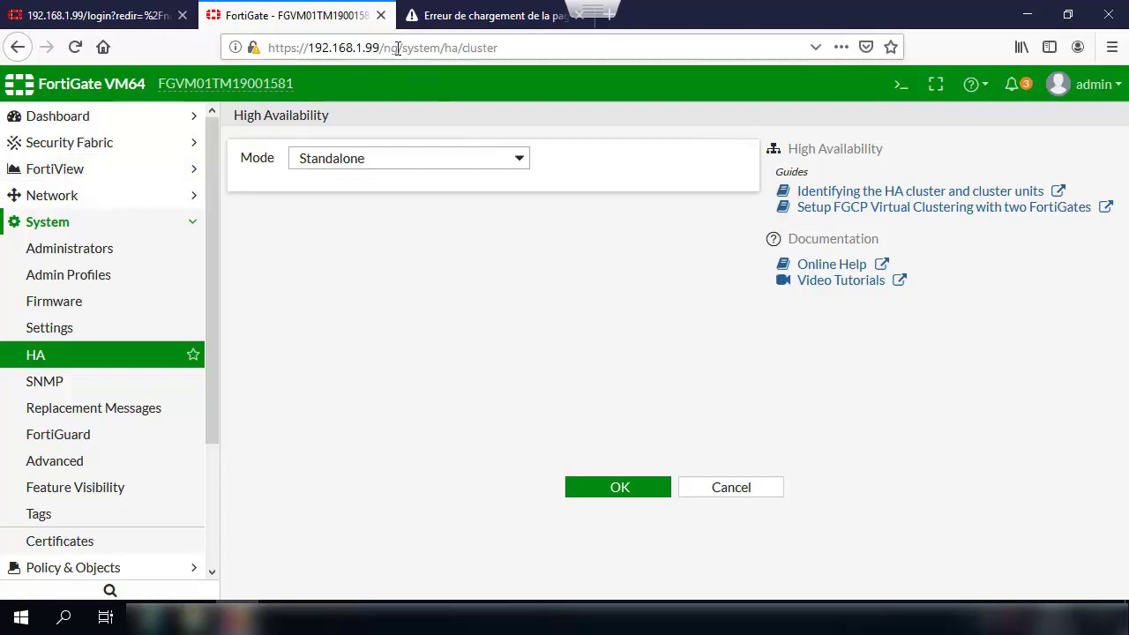
pyautogui.click(496, 21)
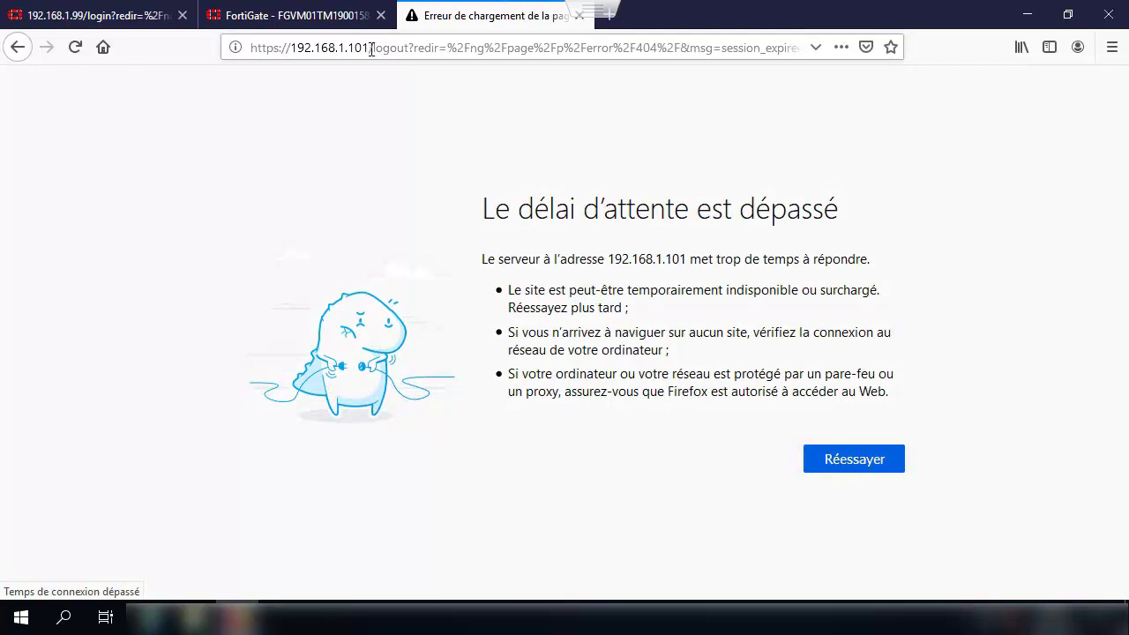
pyautogui.click(371, 50)
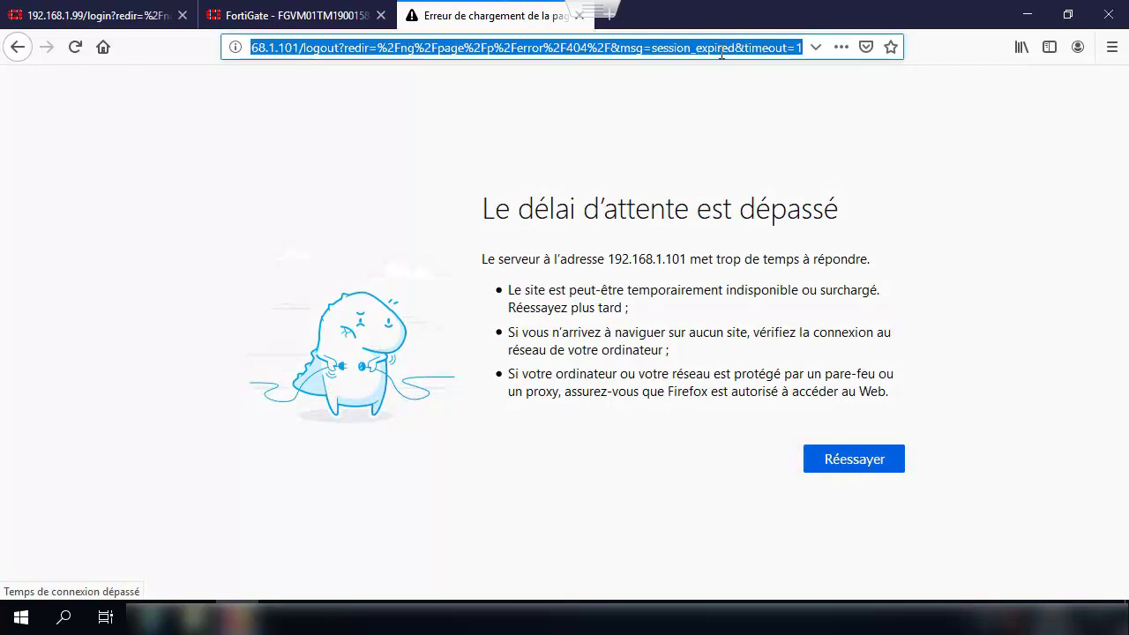
pyautogui.write('192')
pyautogui.press('Down')
pyautogui.press('Down')
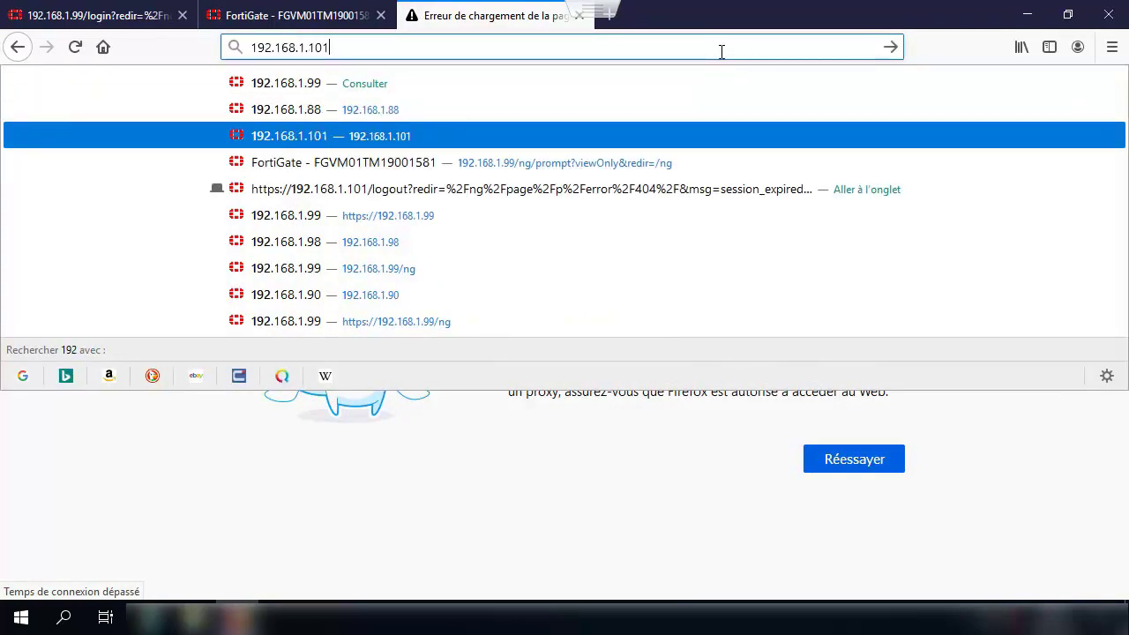
pyautogui.press('Return')
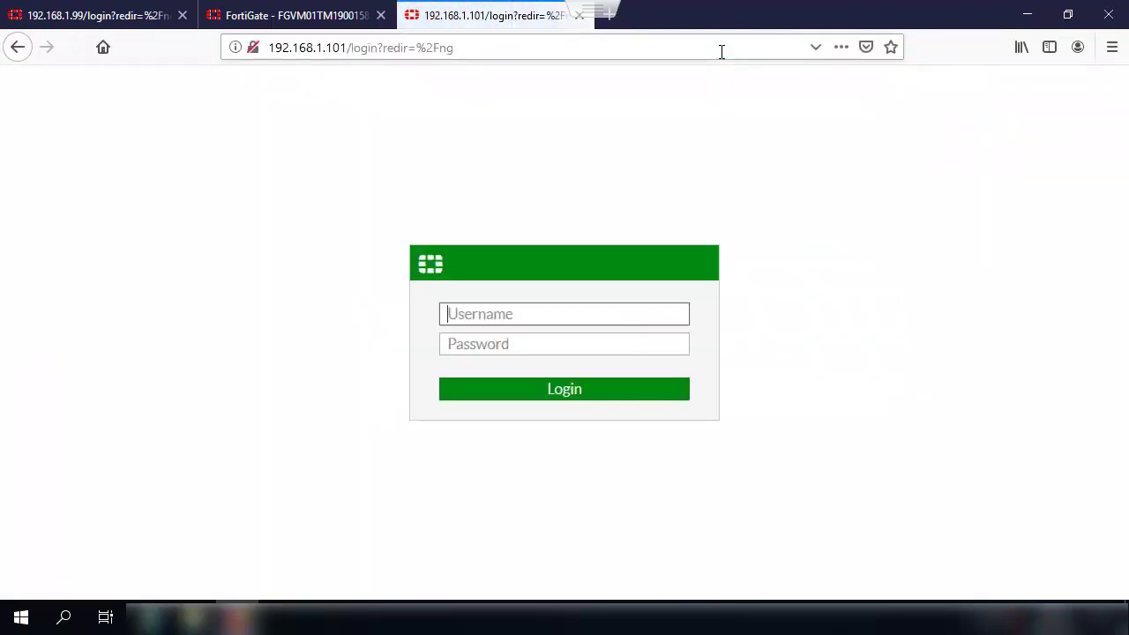
pyautogui.write('admin')
pyautogui.press('Return')
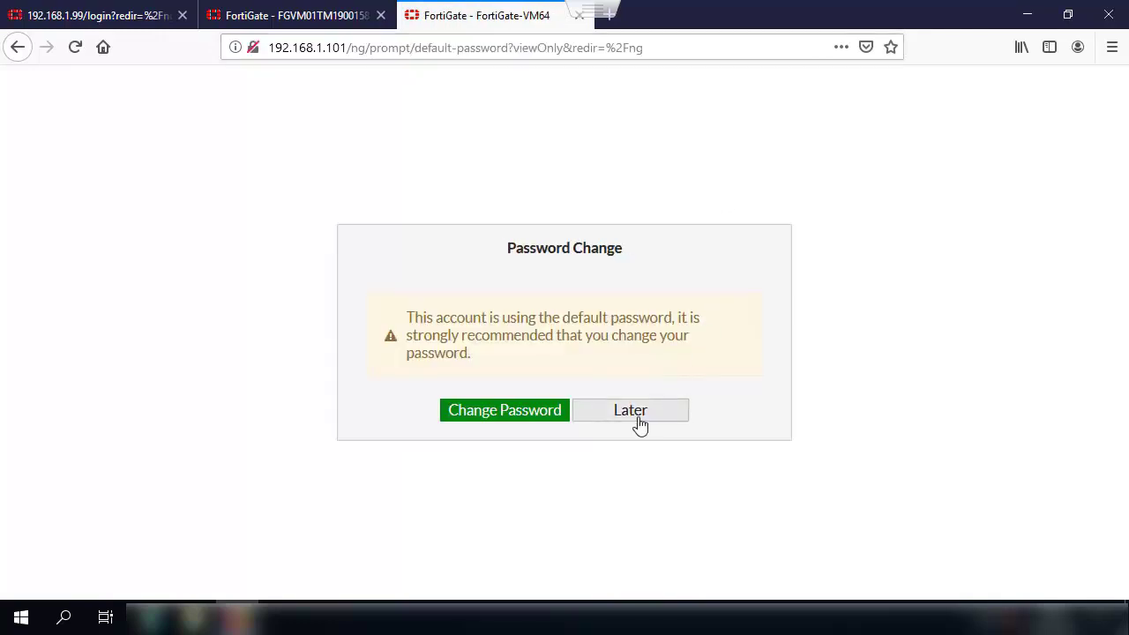
# Step: Postpone the password change with Later and view the VM license details from notifications
pyautogui.click(640, 425)
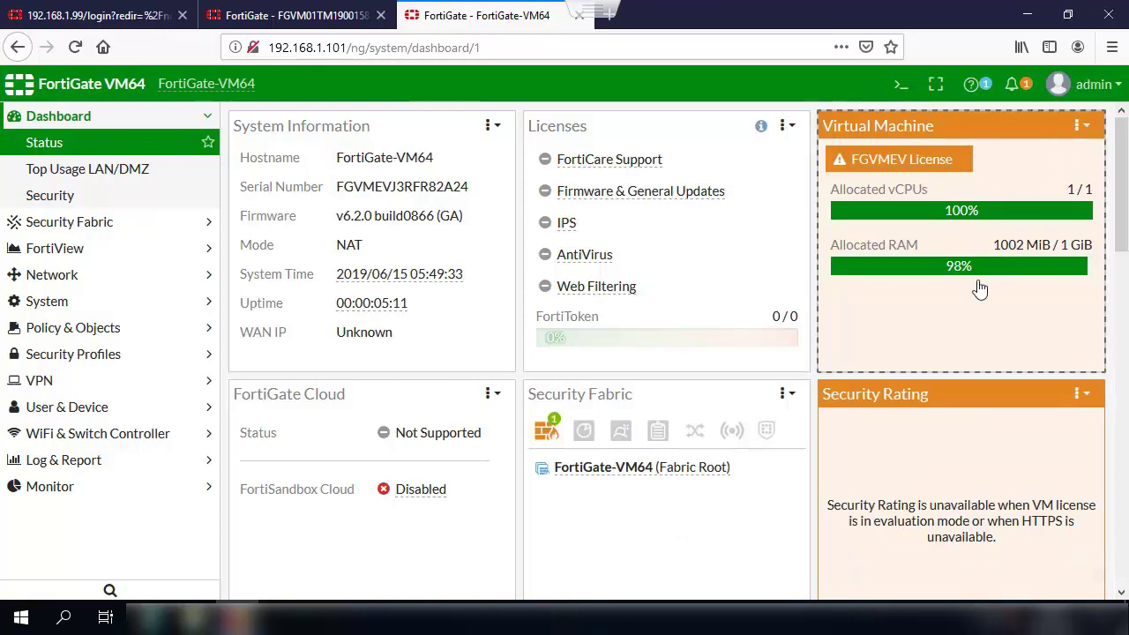
pyautogui.click(1011, 88)
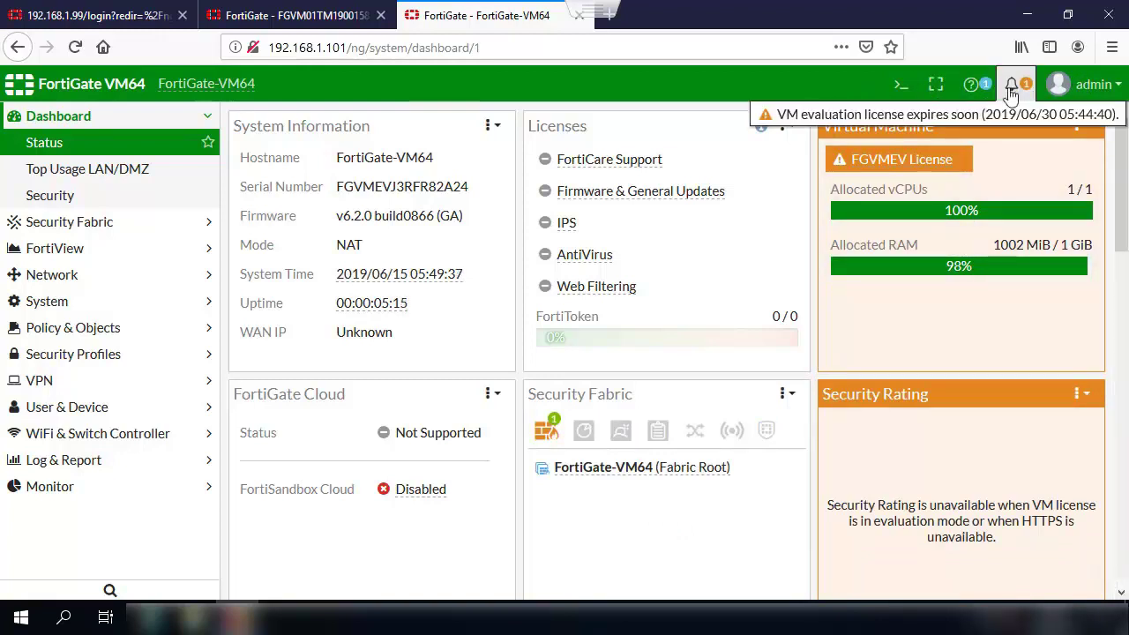
pyautogui.click(970, 129)
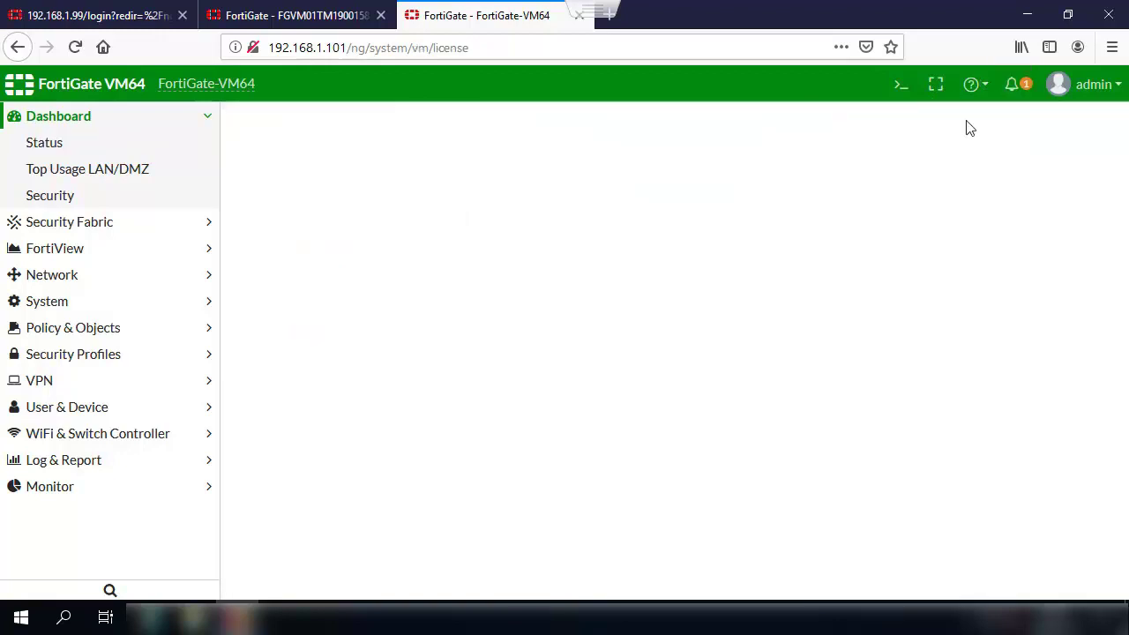
# Step: Check the interface addresses under Network > Interfaces, confirming port1 holds 192.168.1.101 255.255.255.0
pyautogui.click(53, 281)
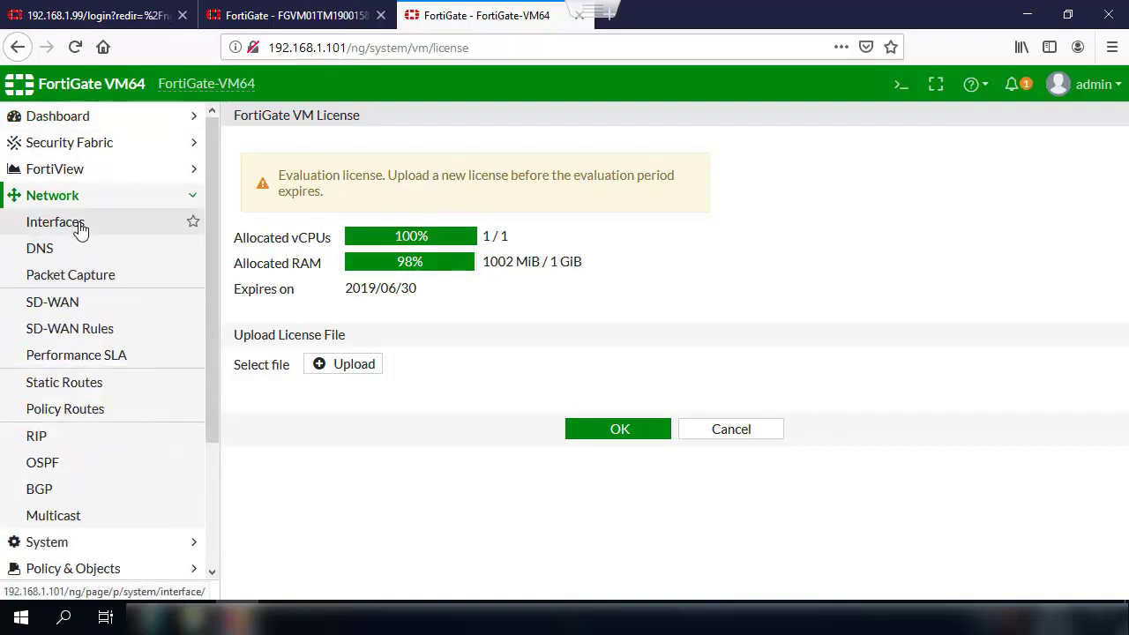
pyautogui.click(80, 229)
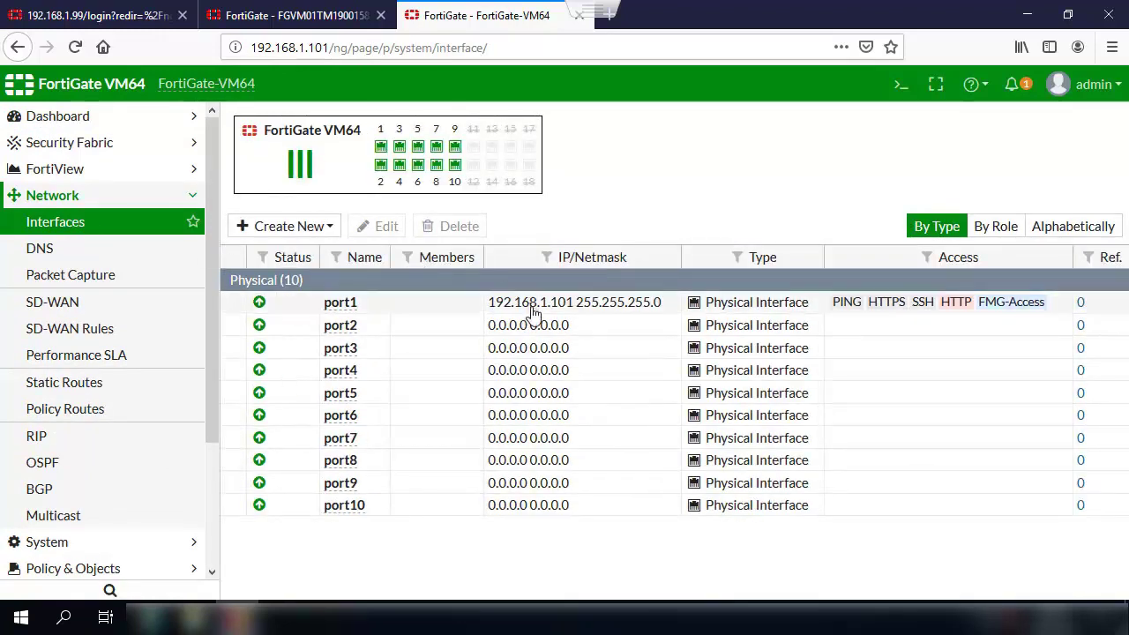
pyautogui.click(553, 328)
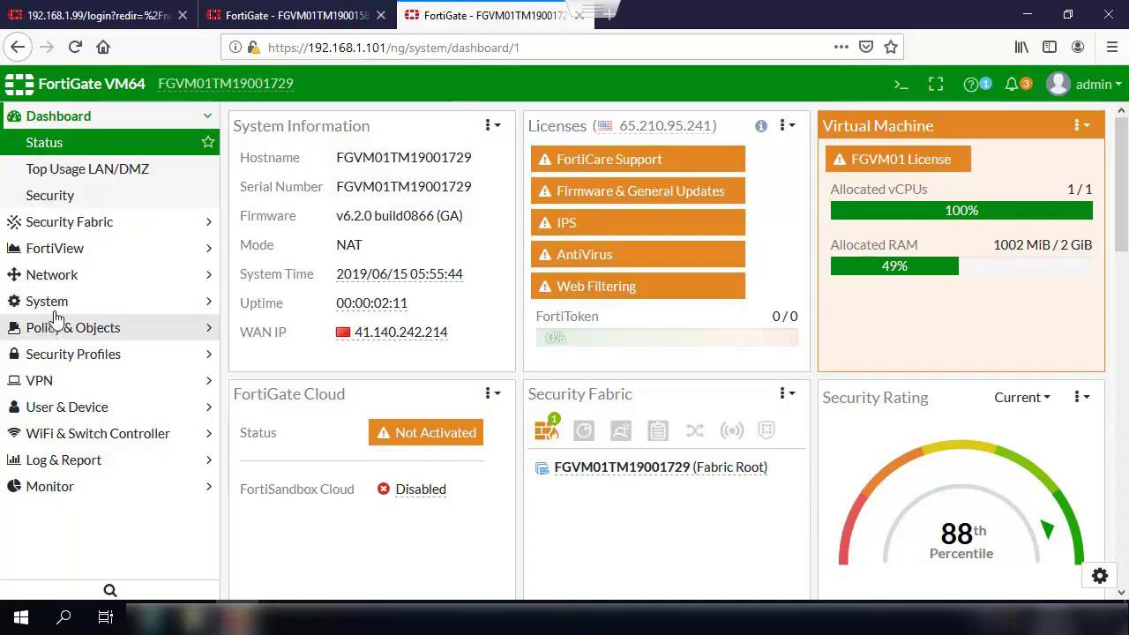
# Step: Bring up the System > HA page of the 192.168.1.99 unit
pyautogui.click(53, 302)
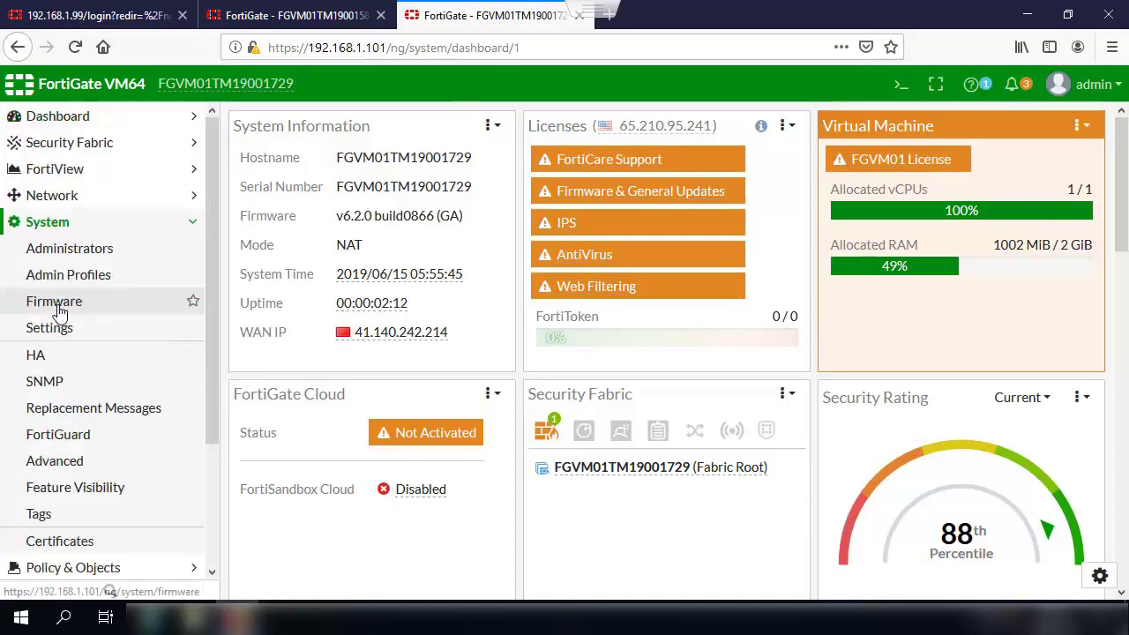
pyautogui.click(36, 354)
pyautogui.click(265, 15)
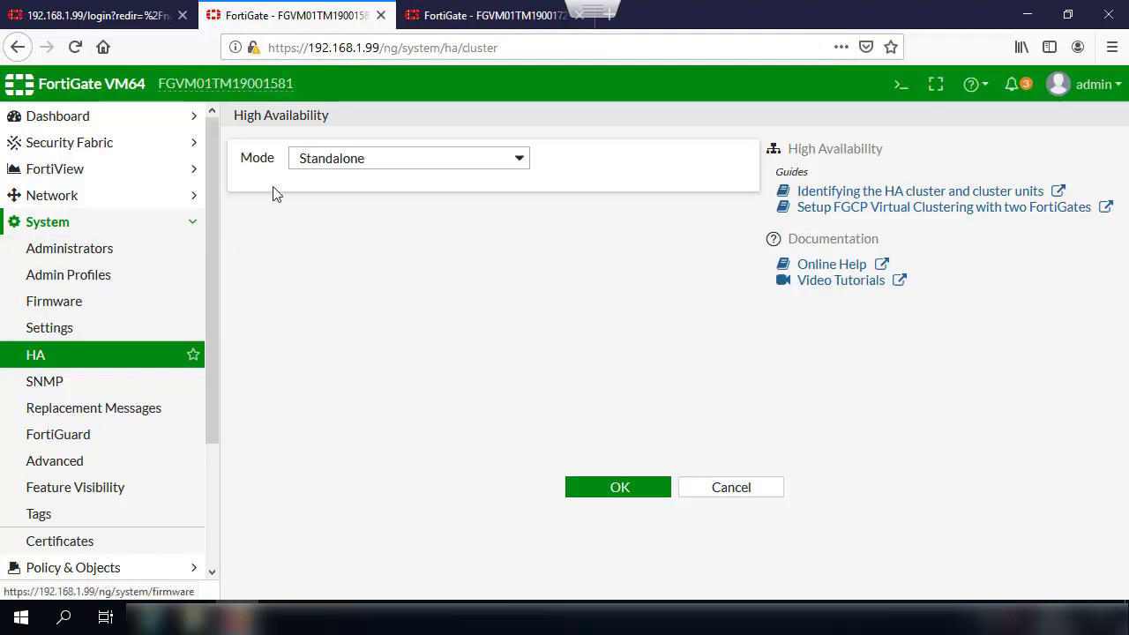
# Step: Switch the HA mode to Active-Active and select the device priority value 200
pyautogui.click(301, 160)
pyautogui.click(304, 210)
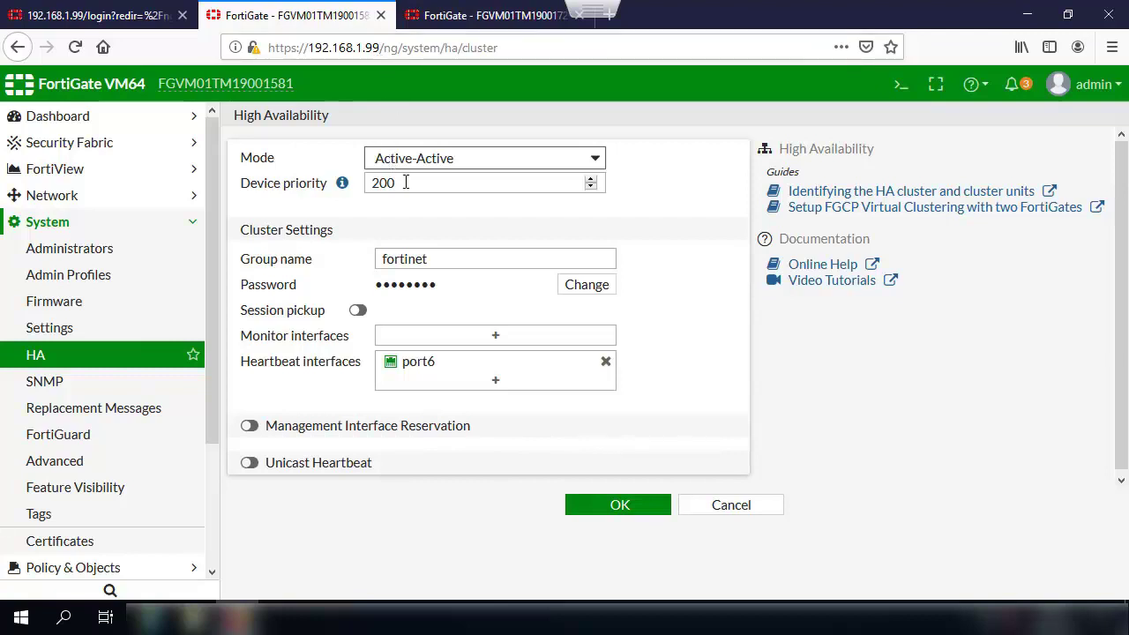
pyautogui.moveTo(406, 183); pyautogui.dragTo(233, 192)
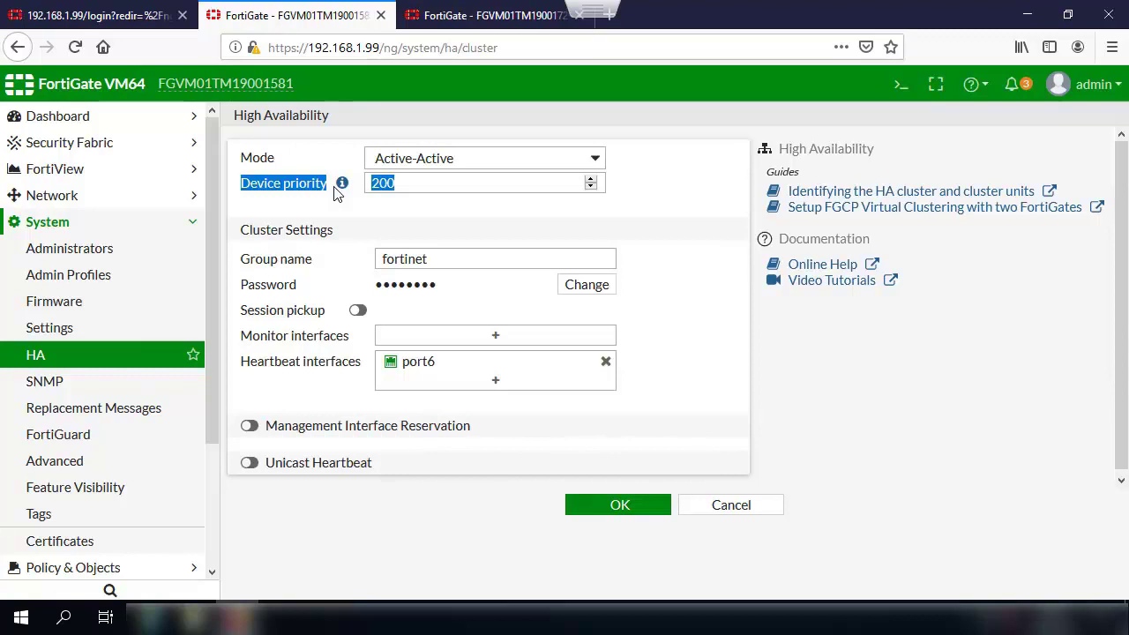
# Step: Confirm device priority 200 and group name fortinet on the first unit
pyautogui.click(411, 185)
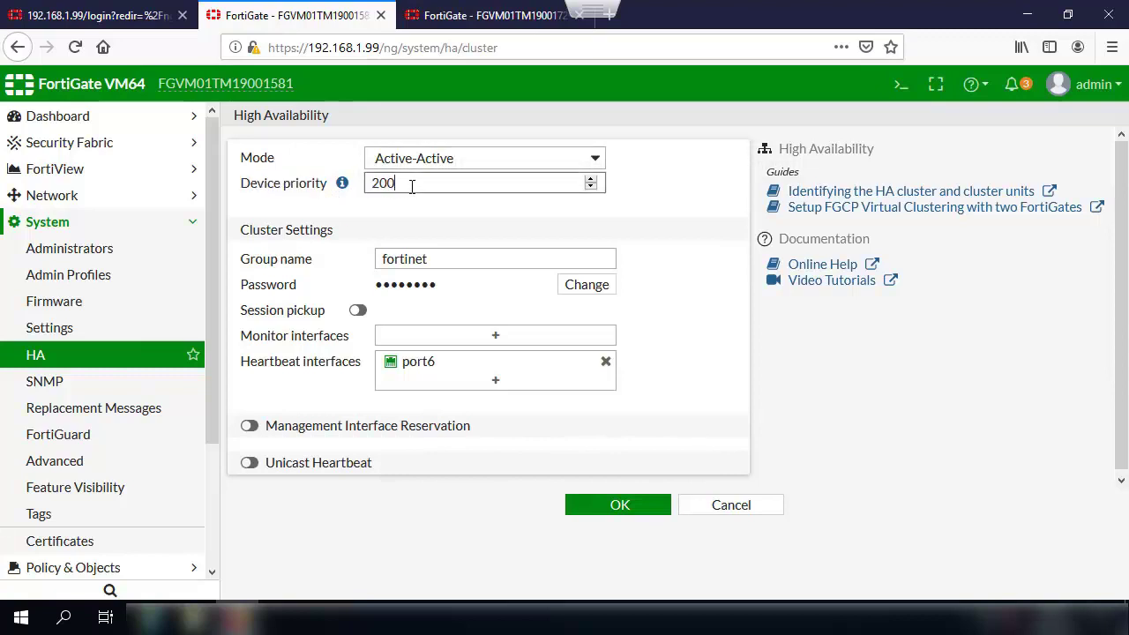
pyautogui.moveTo(399, 183); pyautogui.dragTo(355, 181)
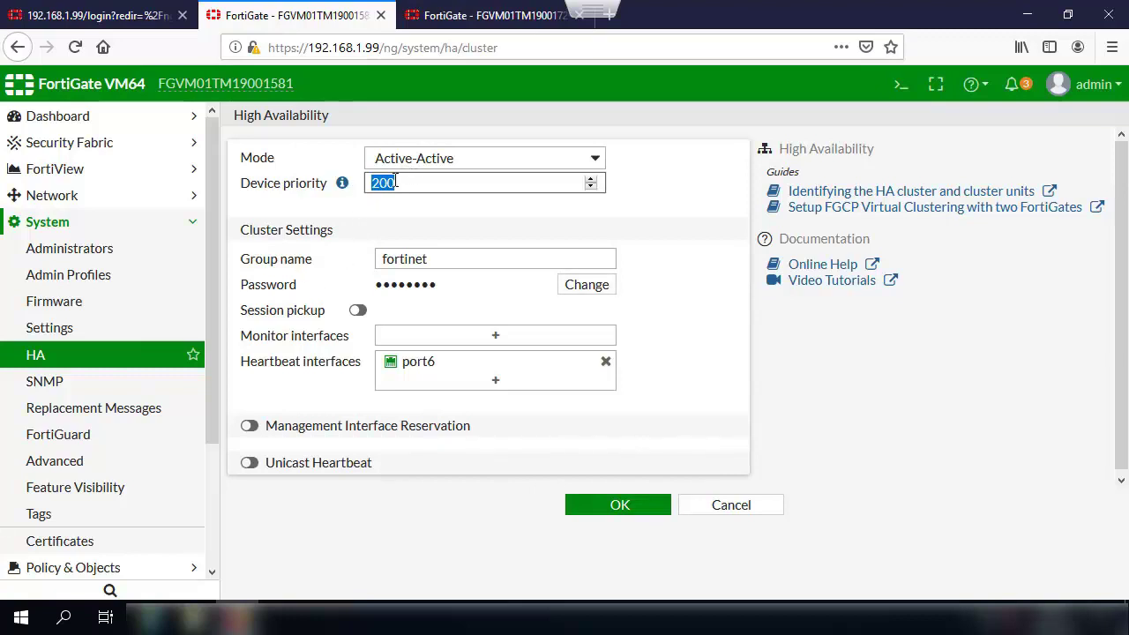
pyautogui.moveTo(443, 259); pyautogui.dragTo(383, 258)
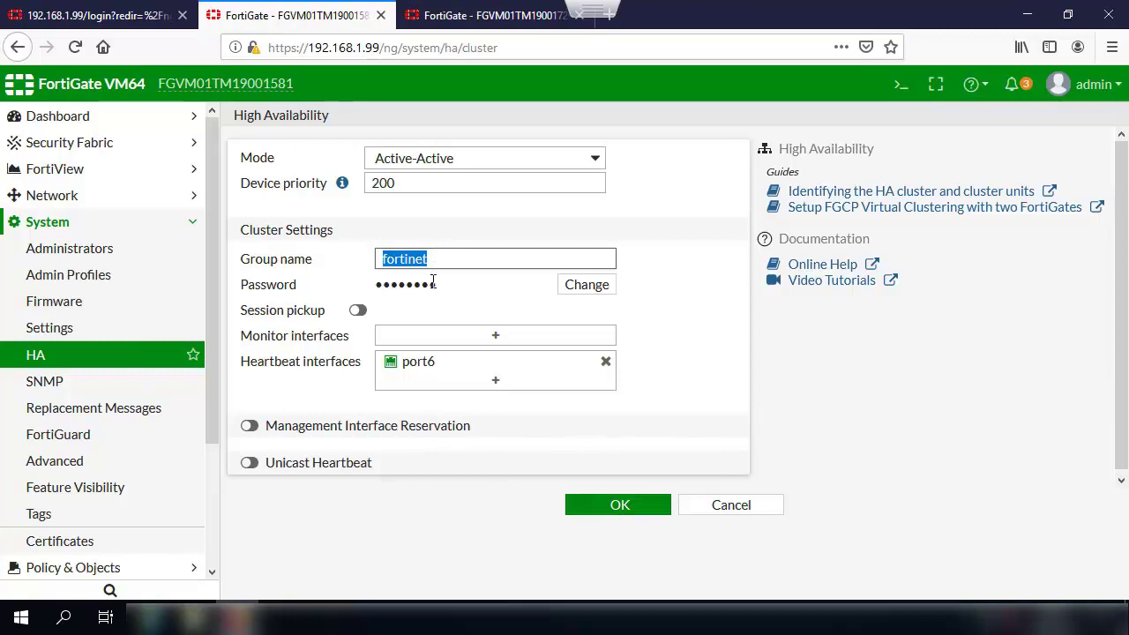
pyautogui.click(435, 256)
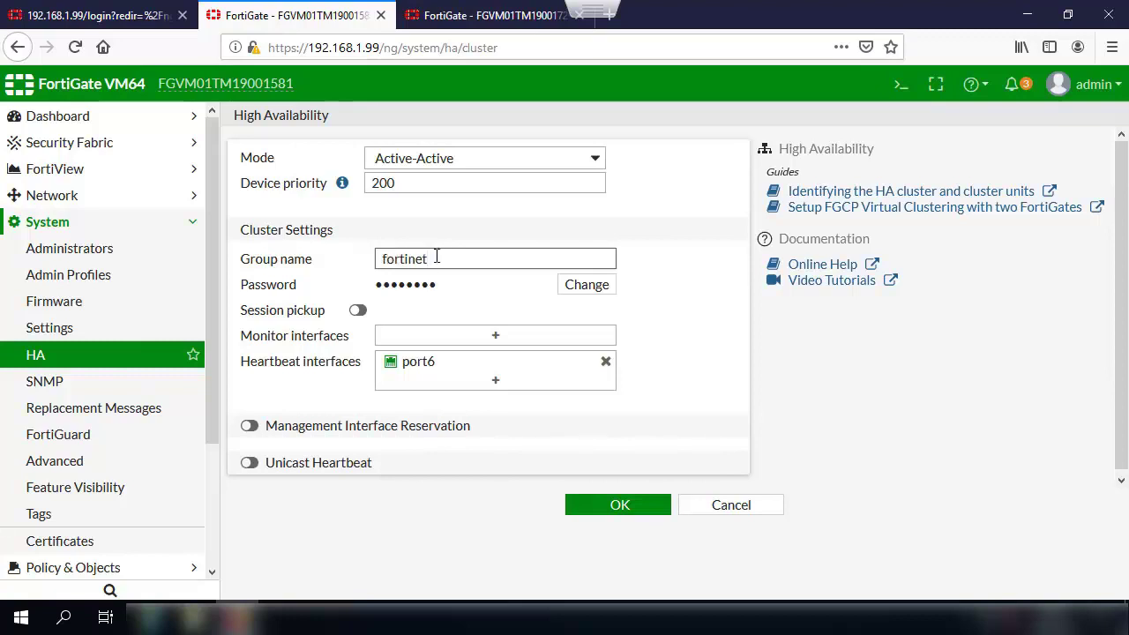
pyautogui.moveTo(435, 257); pyautogui.dragTo(336, 259)
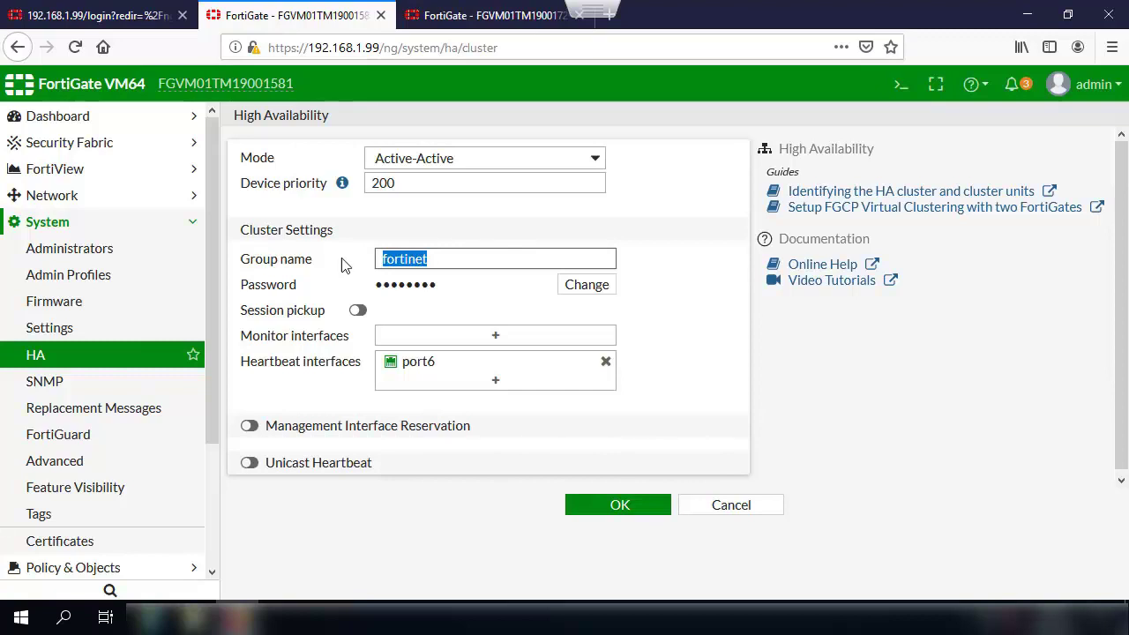
# Step: Enter a new cluster password, check port6 for heartbeat, then go to the 192.168.1.101 tab
pyautogui.click(588, 285)
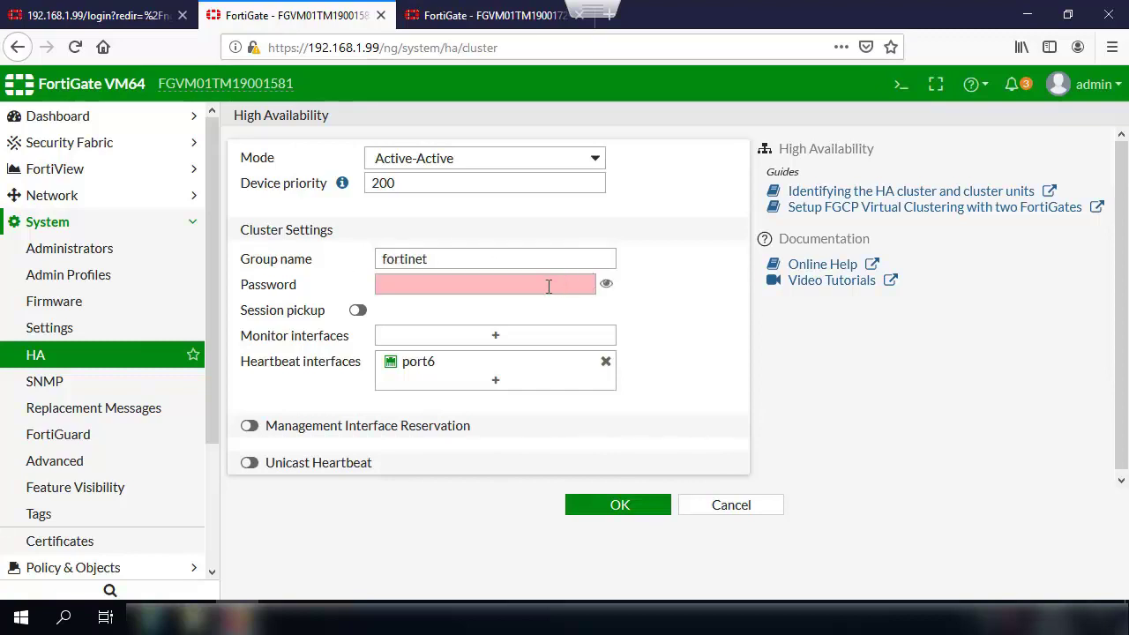
pyautogui.click(432, 285)
pyautogui.write('fortine')
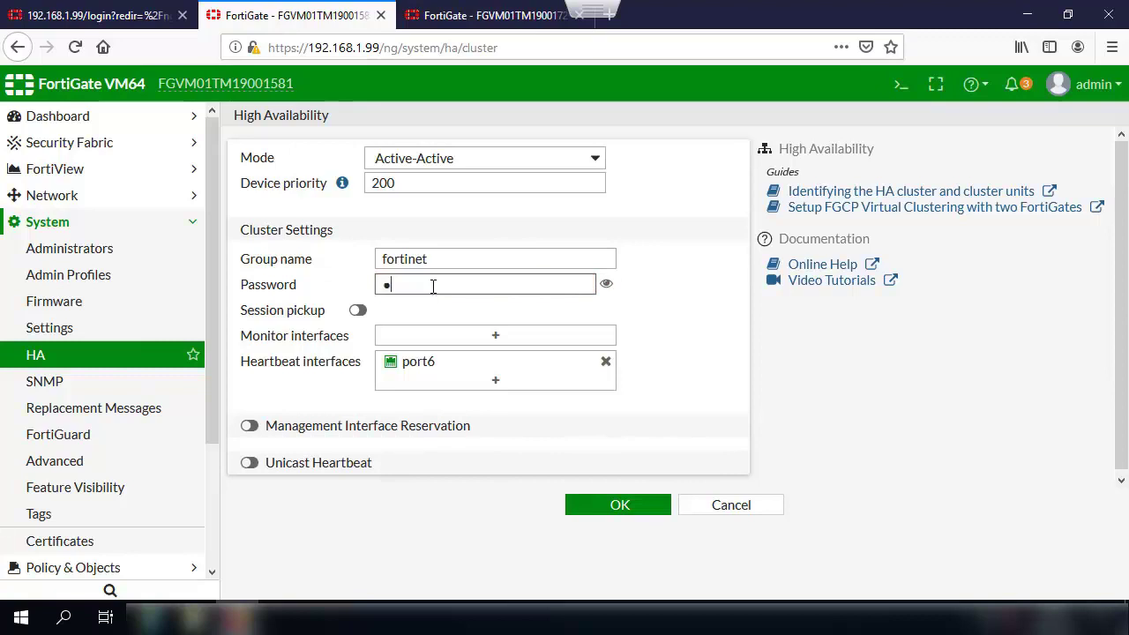
pyautogui.write('t')
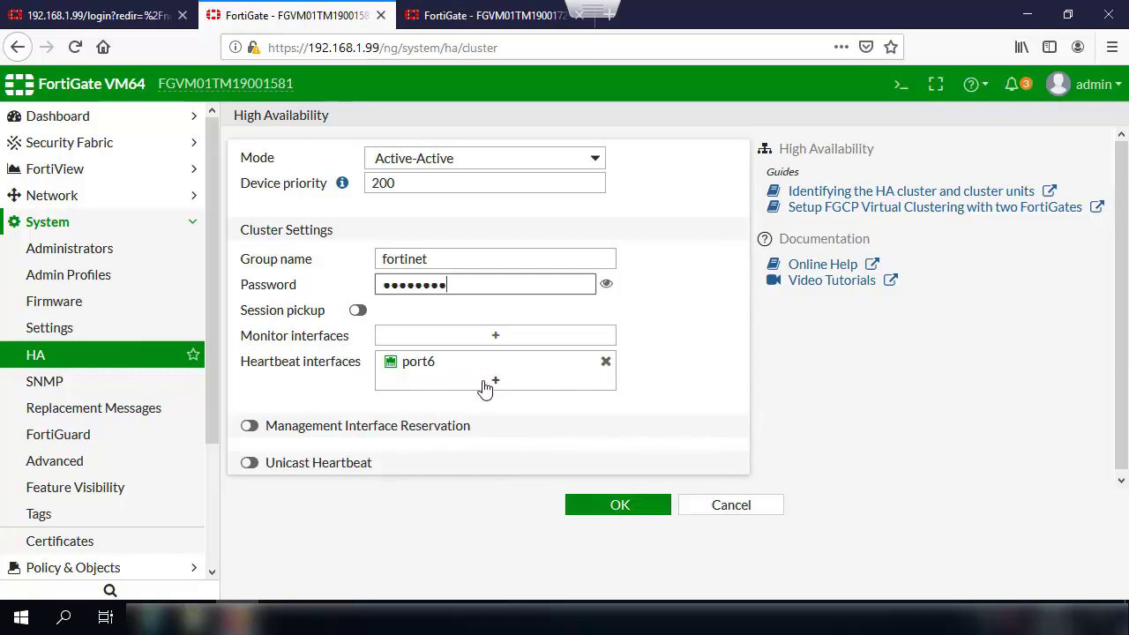
pyautogui.click(407, 371)
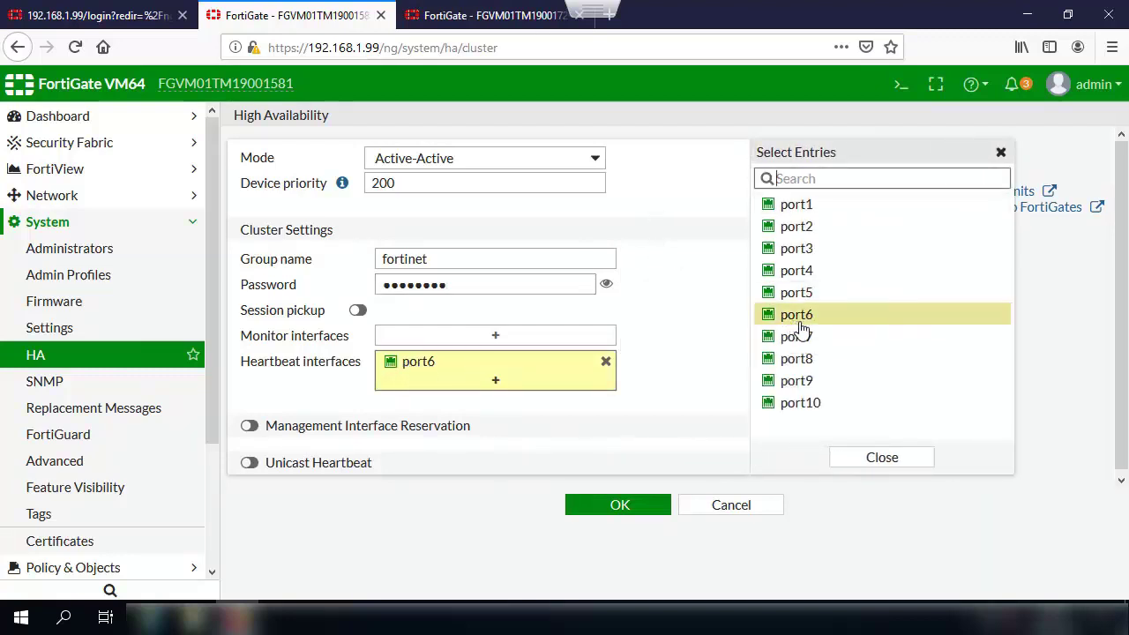
pyautogui.moveTo(800, 328)
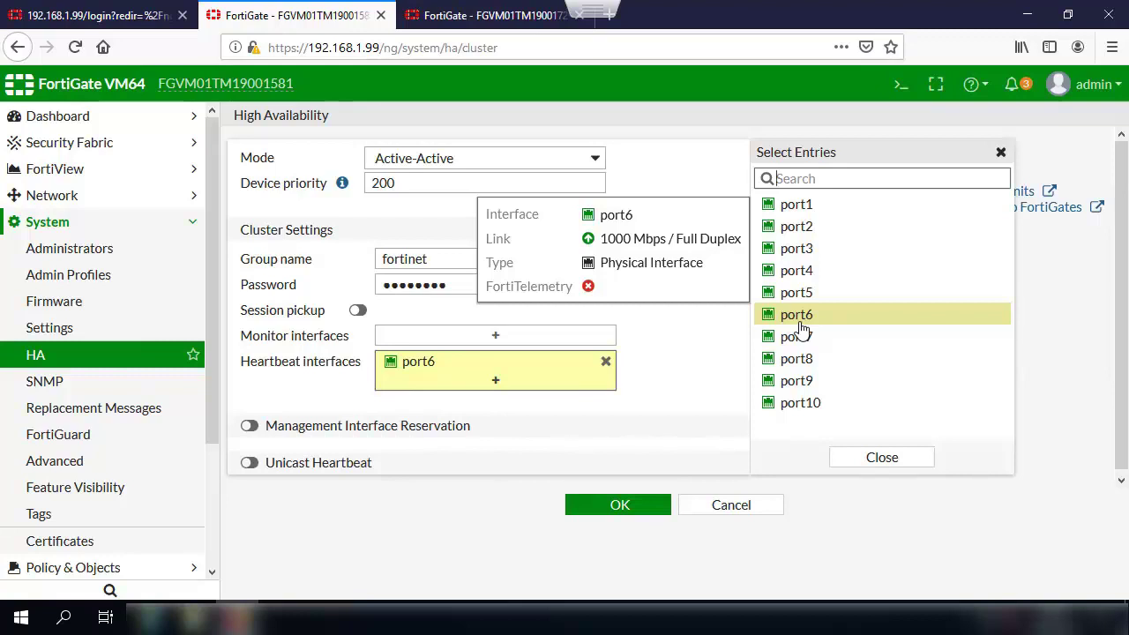
pyautogui.click(487, 22)
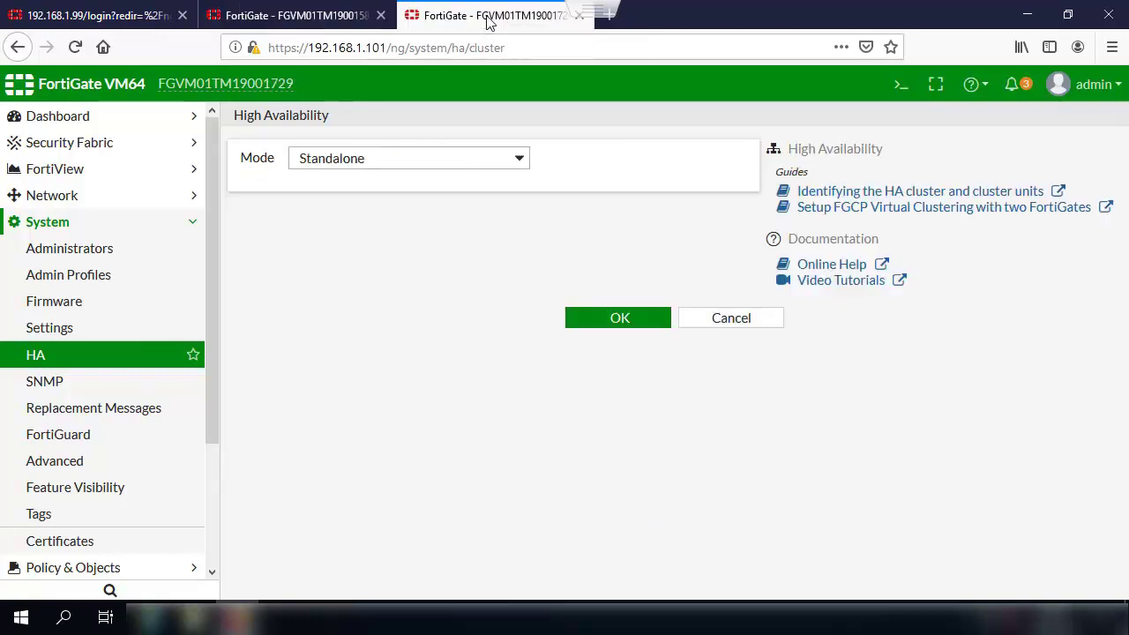
# Step: Set the second unit to Active-Active, device priority 100, group name fortinet
pyautogui.click(435, 159)
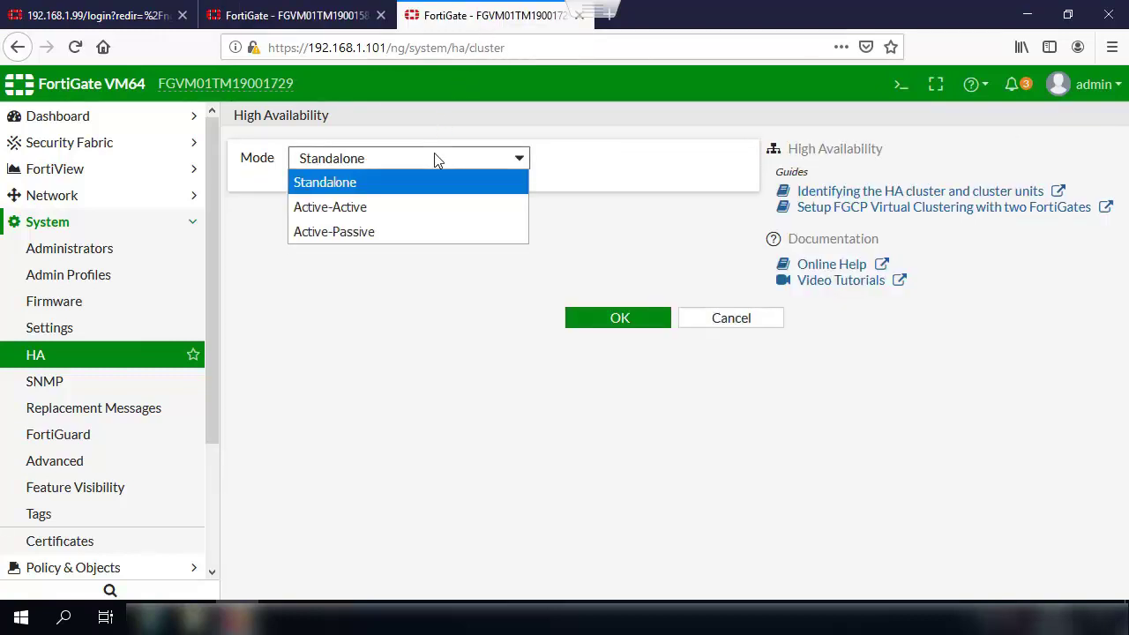
pyautogui.click(337, 216)
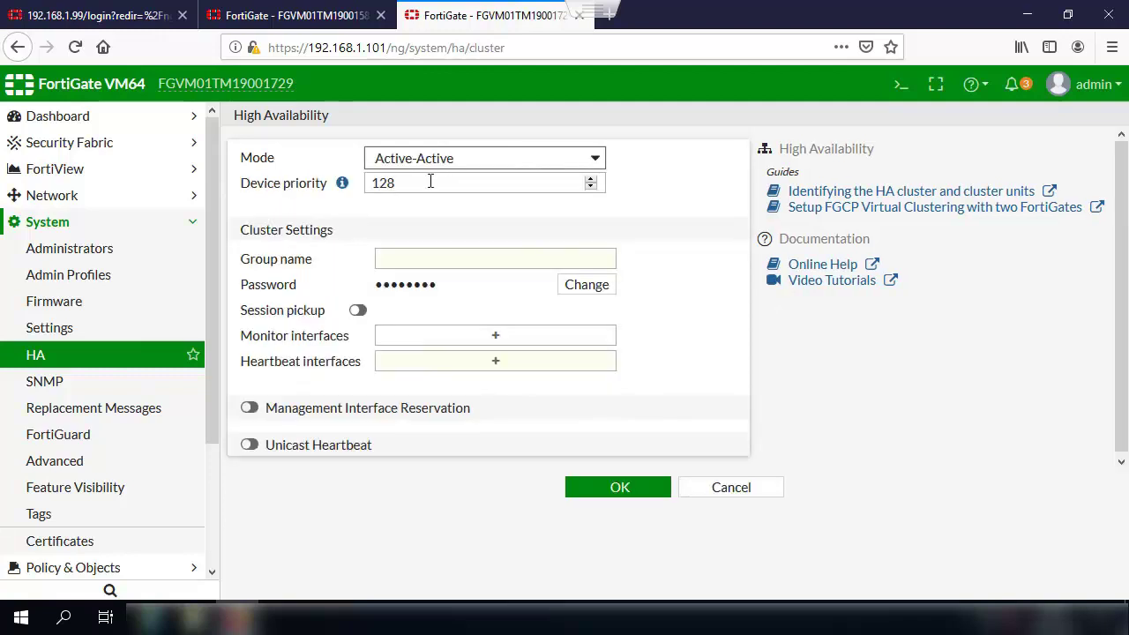
pyautogui.moveTo(430, 182); pyautogui.dragTo(358, 183)
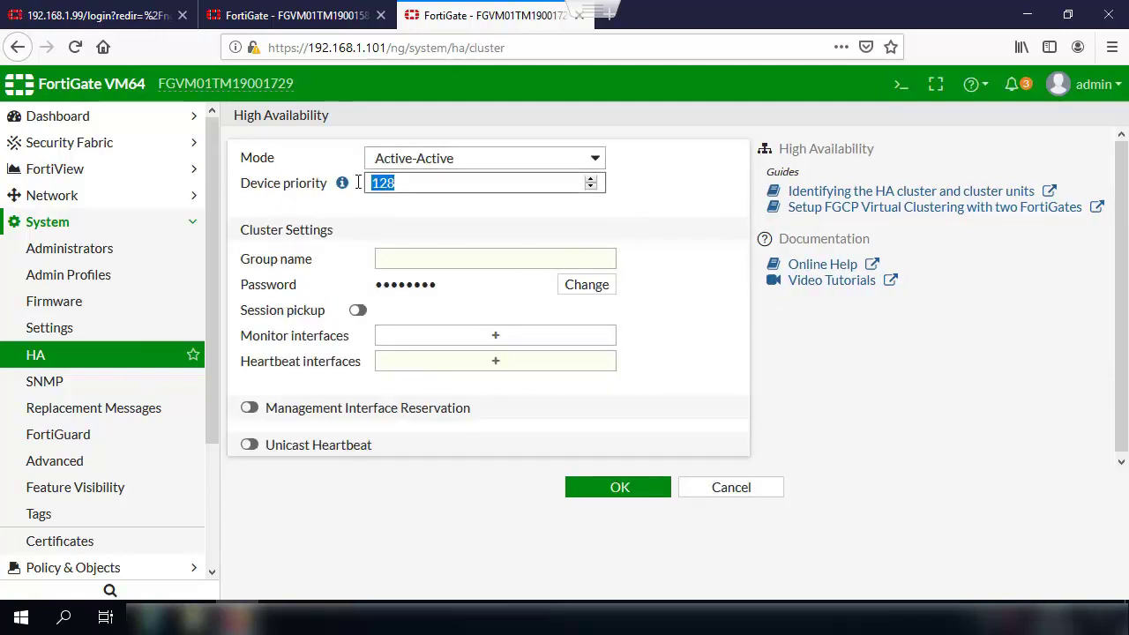
pyautogui.write('100')
pyautogui.click(408, 258)
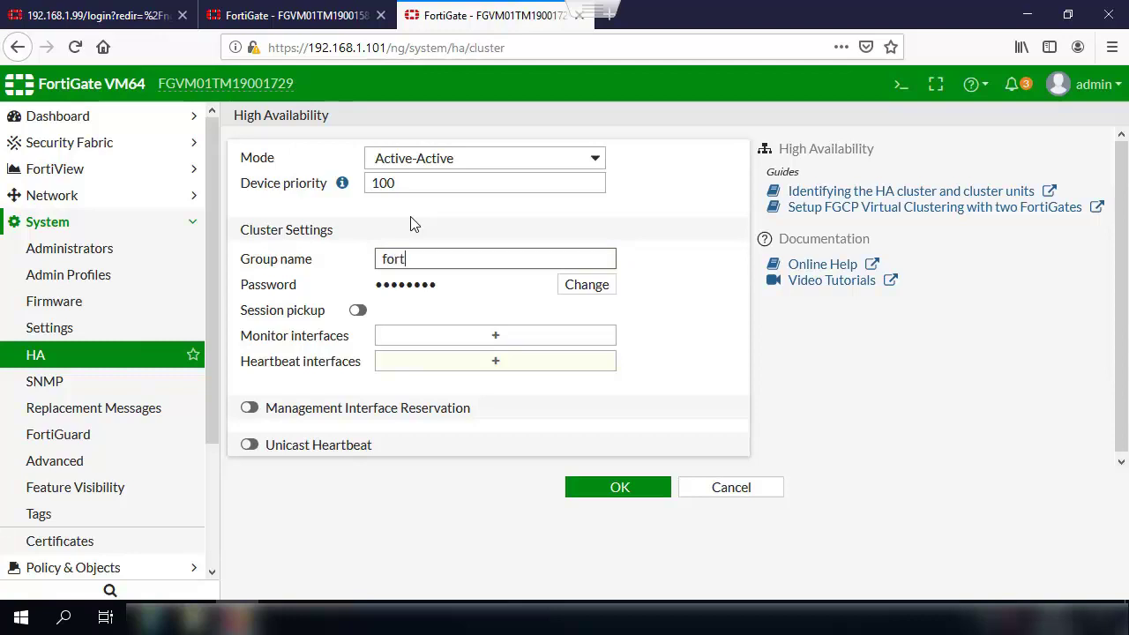
pyautogui.write('inet')
# Step: Enter the matching cluster password and toggle its visibility to verify it
pyautogui.click(599, 288)
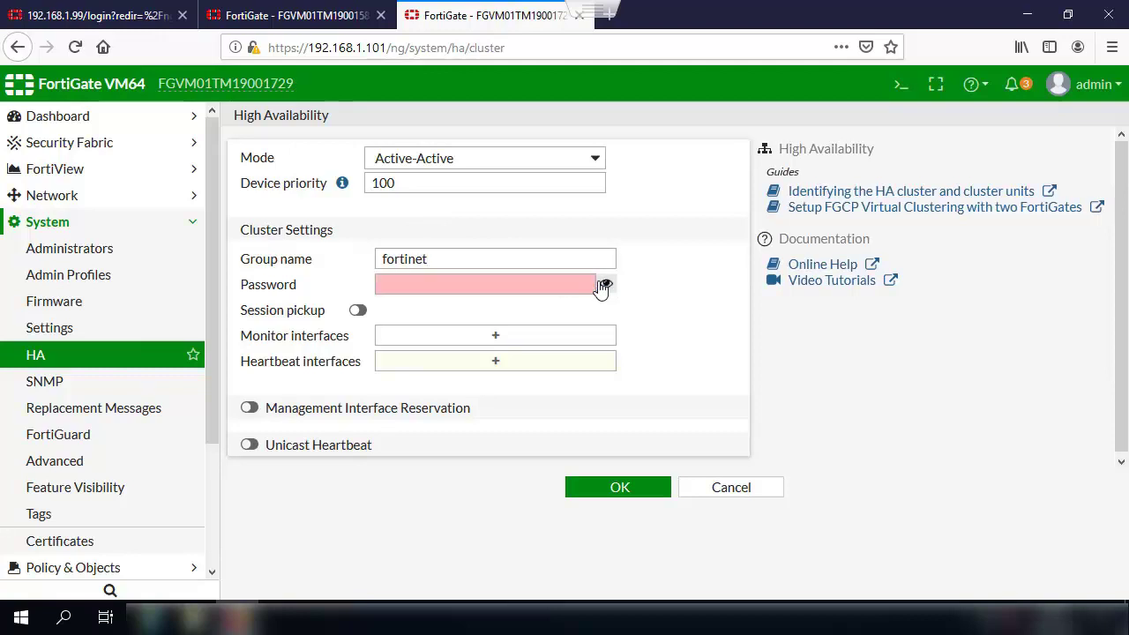
pyautogui.click(482, 285)
pyautogui.write('f')
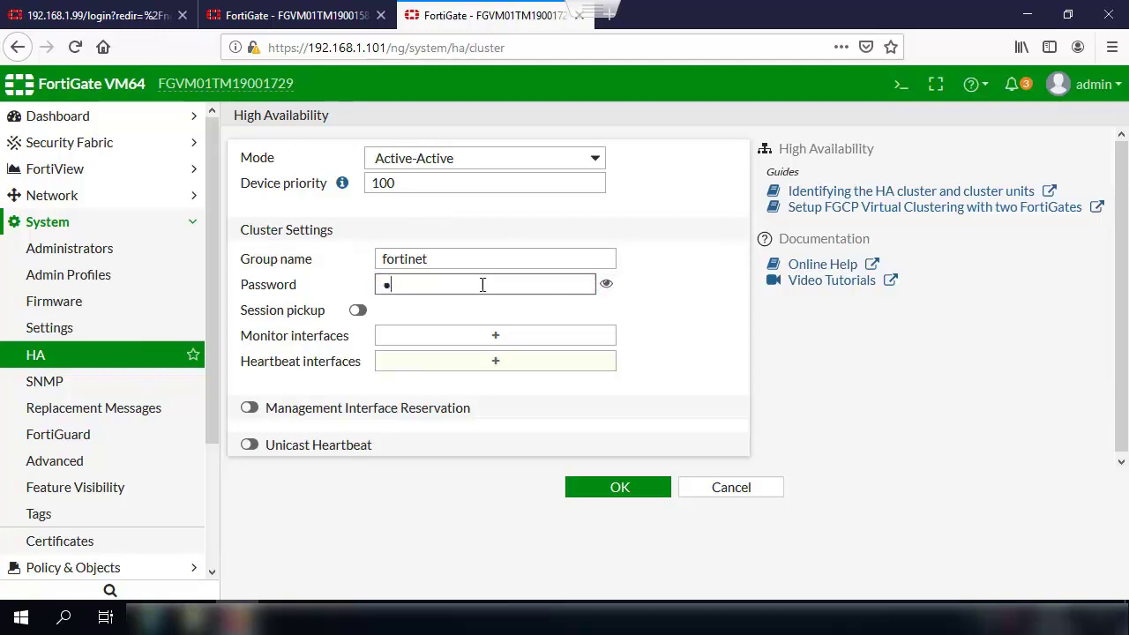
pyautogui.write('ortinet')
pyautogui.click(609, 291)
pyautogui.click(610, 290)
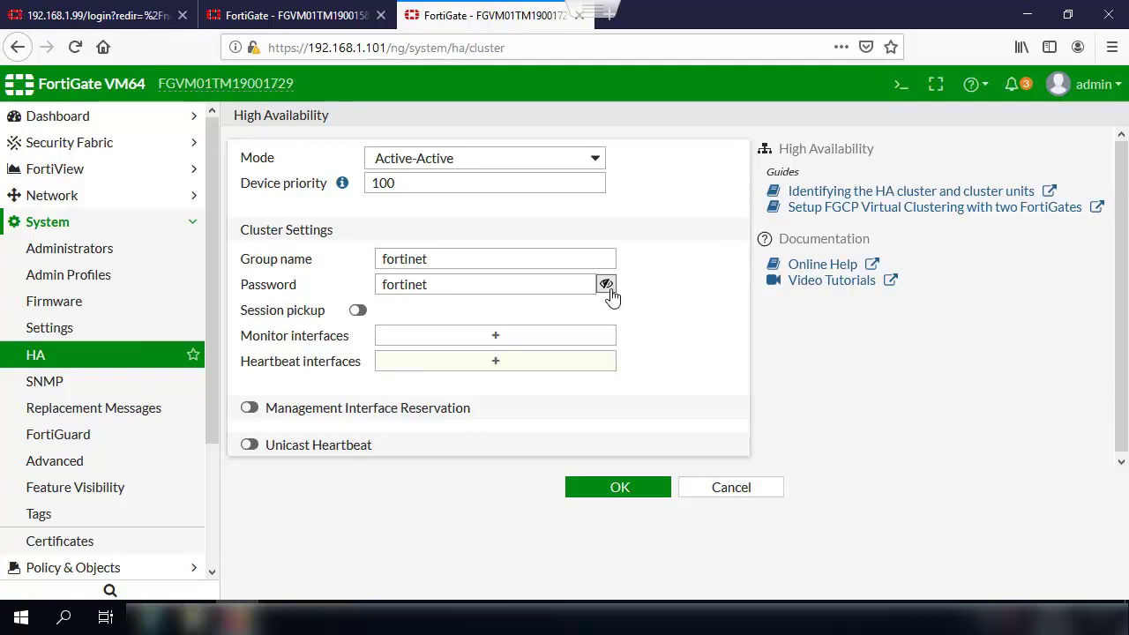
pyautogui.click(609, 290)
# Step: Add port6 from Select Entries as the second unit's heartbeat interface
pyautogui.click(490, 369)
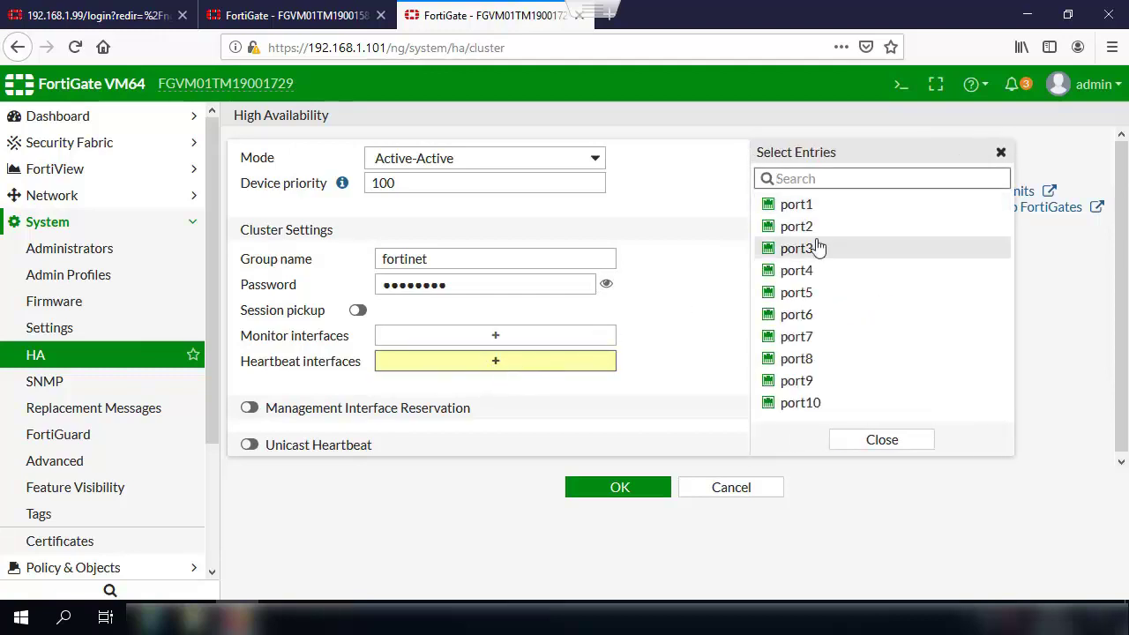
pyautogui.click(827, 315)
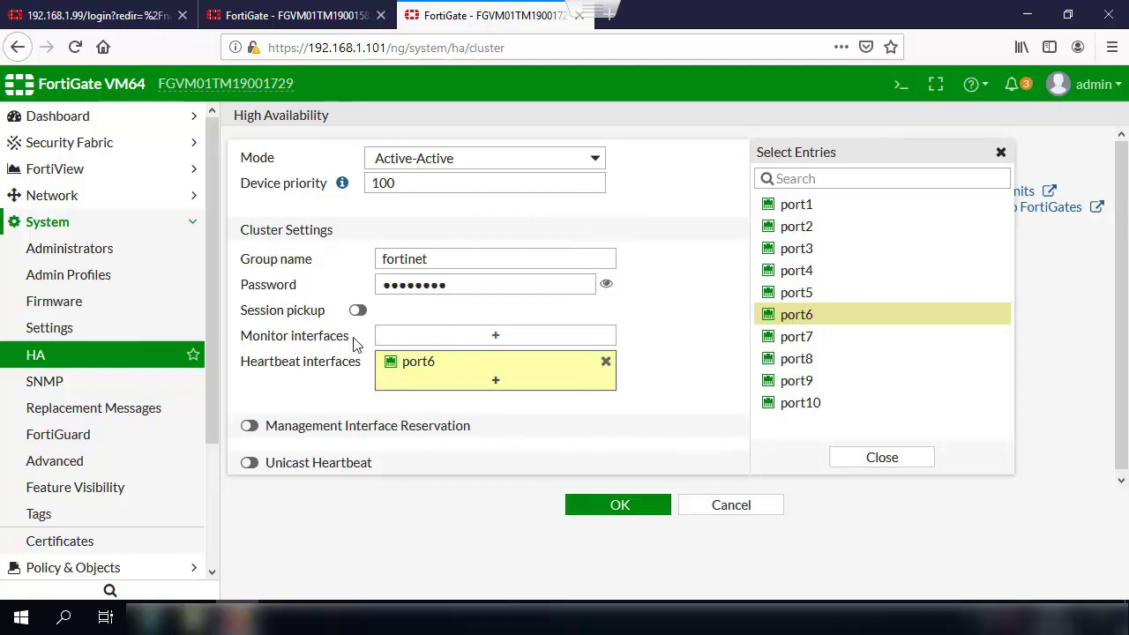
pyautogui.moveTo(346, 342); pyautogui.dragTo(244, 345)
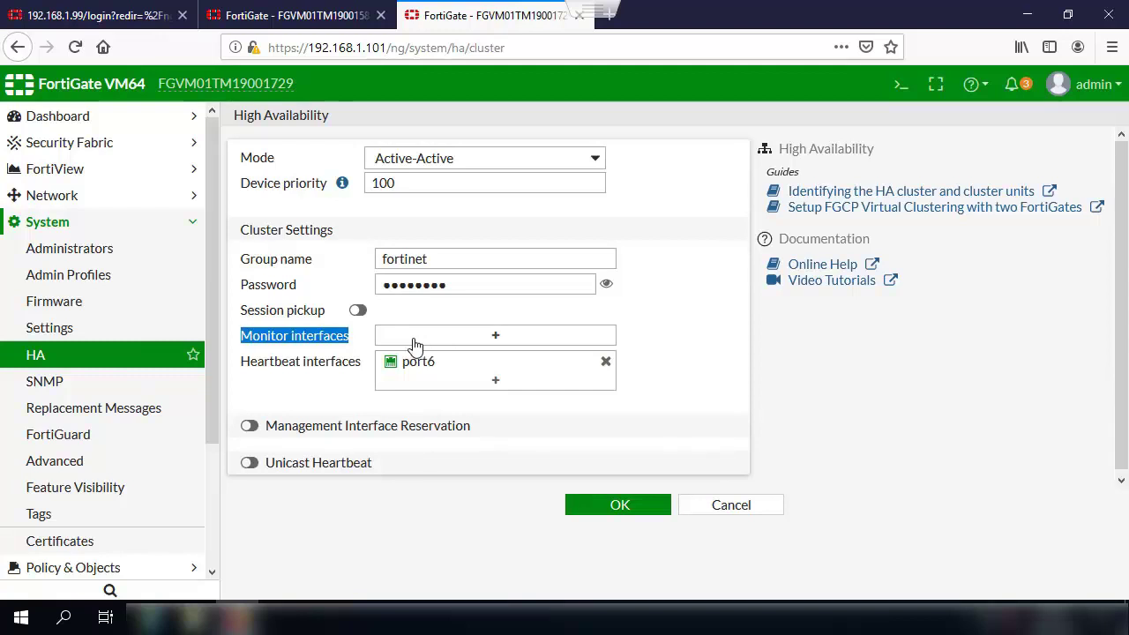
# Step: Close the interface selection list and compare both units' HA settings across tabs
pyautogui.click(291, 10)
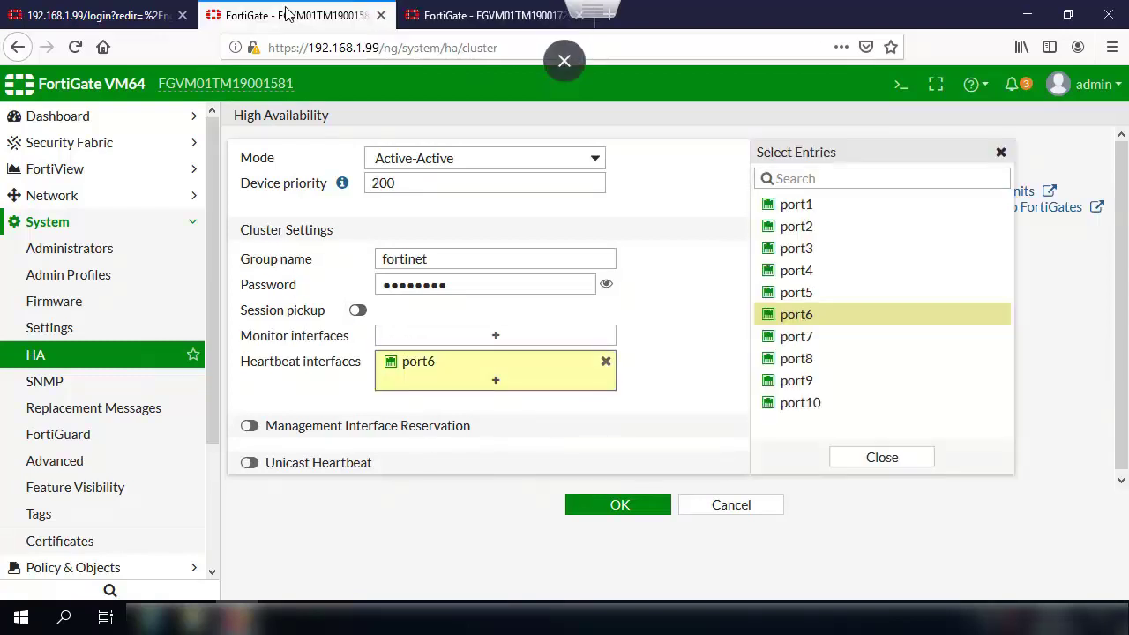
pyautogui.click(1001, 152)
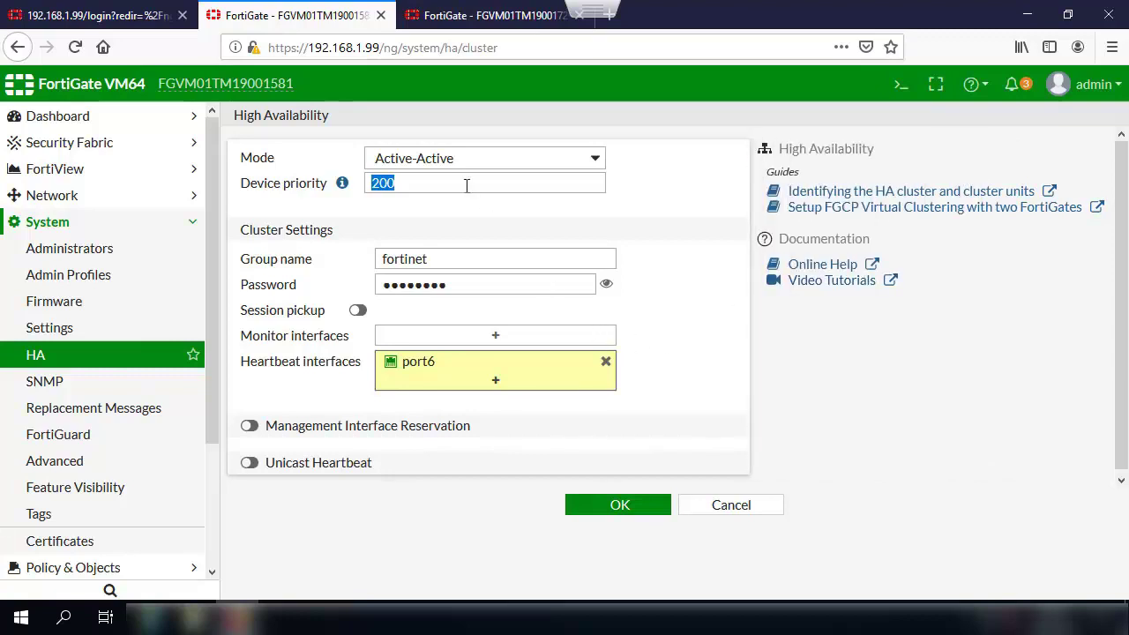
pyautogui.click(428, 25)
pyautogui.click(348, 17)
pyautogui.click(439, 18)
pyautogui.click(329, 15)
pyautogui.click(439, 16)
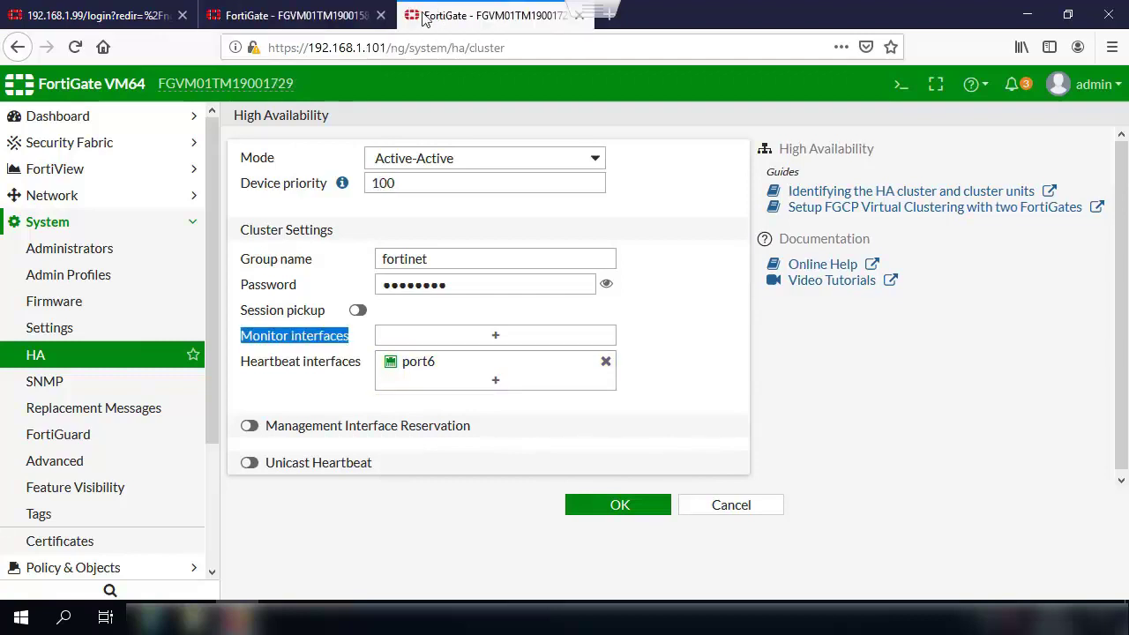
pyautogui.click(320, 25)
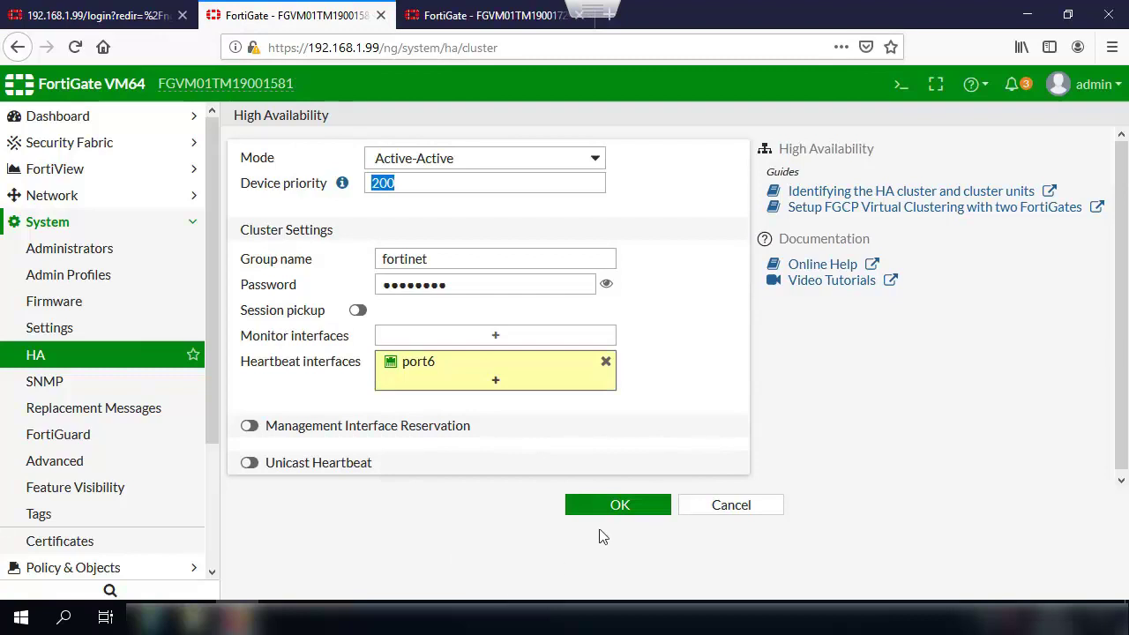
# Step: Apply HA settings with OK on 192.168.1.99, then 192.168.1.101, and return to the .99 HA monitor
pyautogui.click(617, 508)
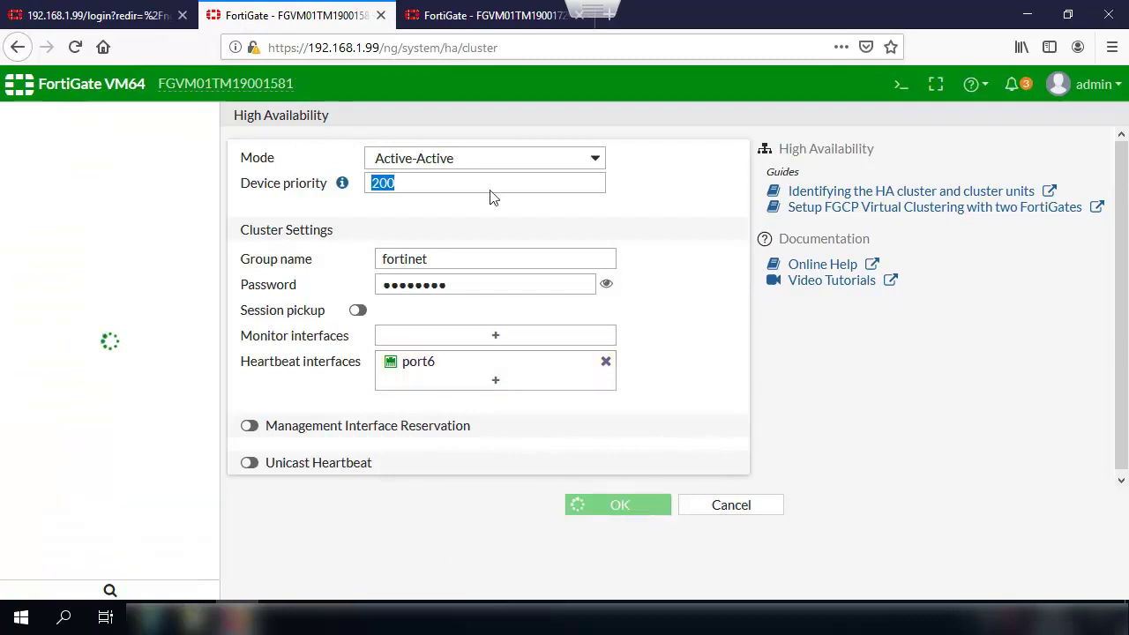
pyautogui.click(467, 22)
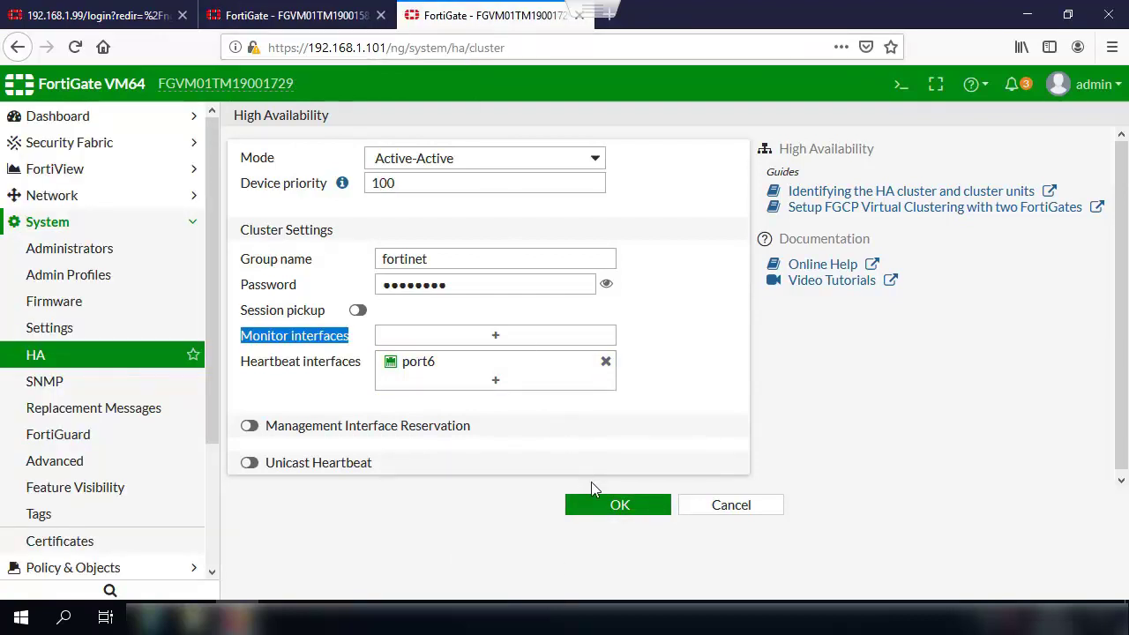
pyautogui.click(607, 504)
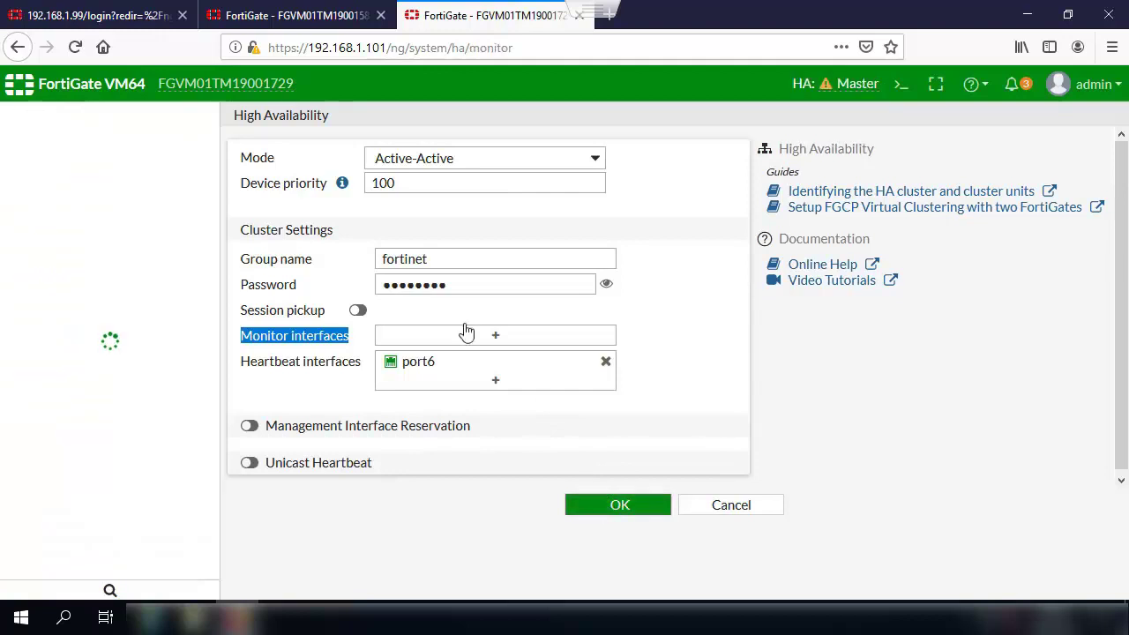
pyautogui.click(249, 17)
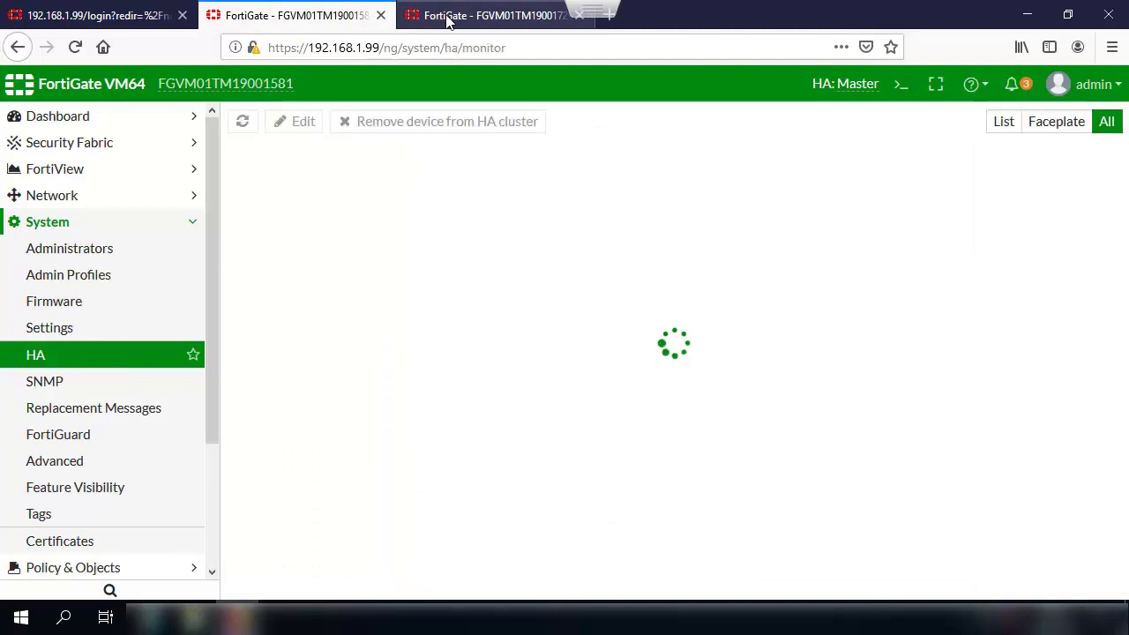
pyautogui.click(447, 17)
pyautogui.click(304, 20)
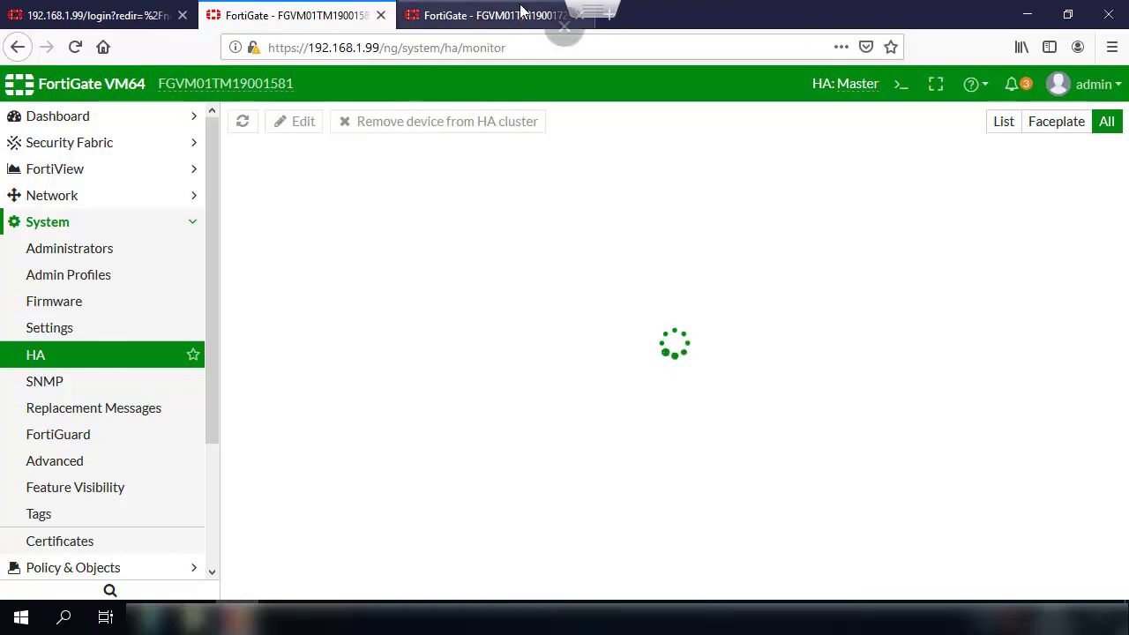
pyautogui.click(564, 62)
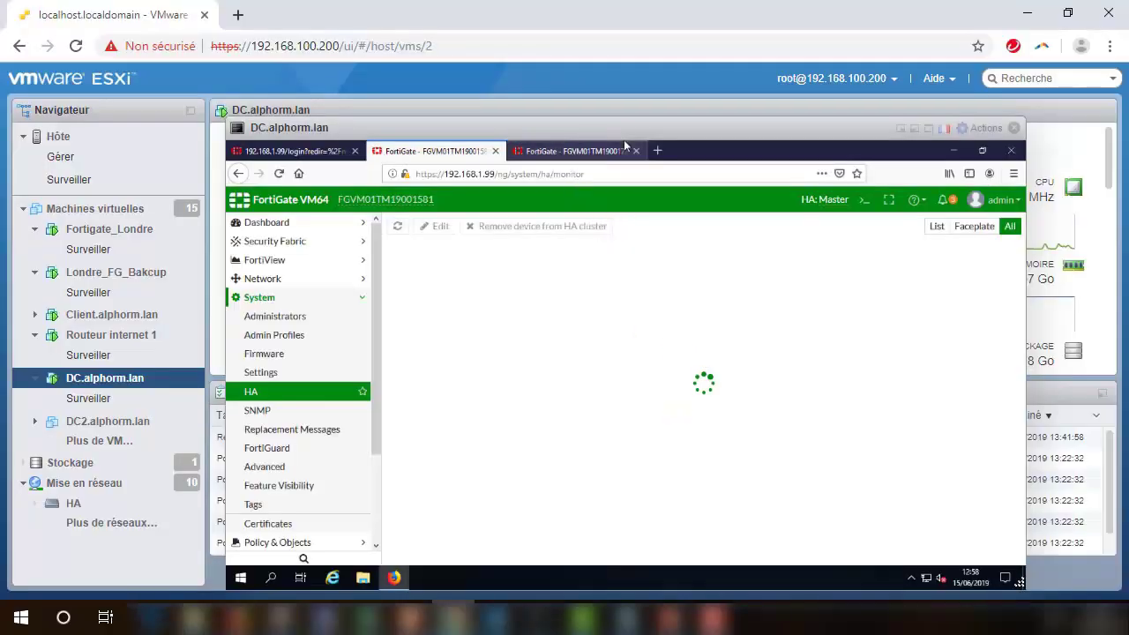
# Step: Close the DC.alphorm.lan console and bring up the Londre_FG_Bakcup console's login prompt
pyautogui.click(1014, 129)
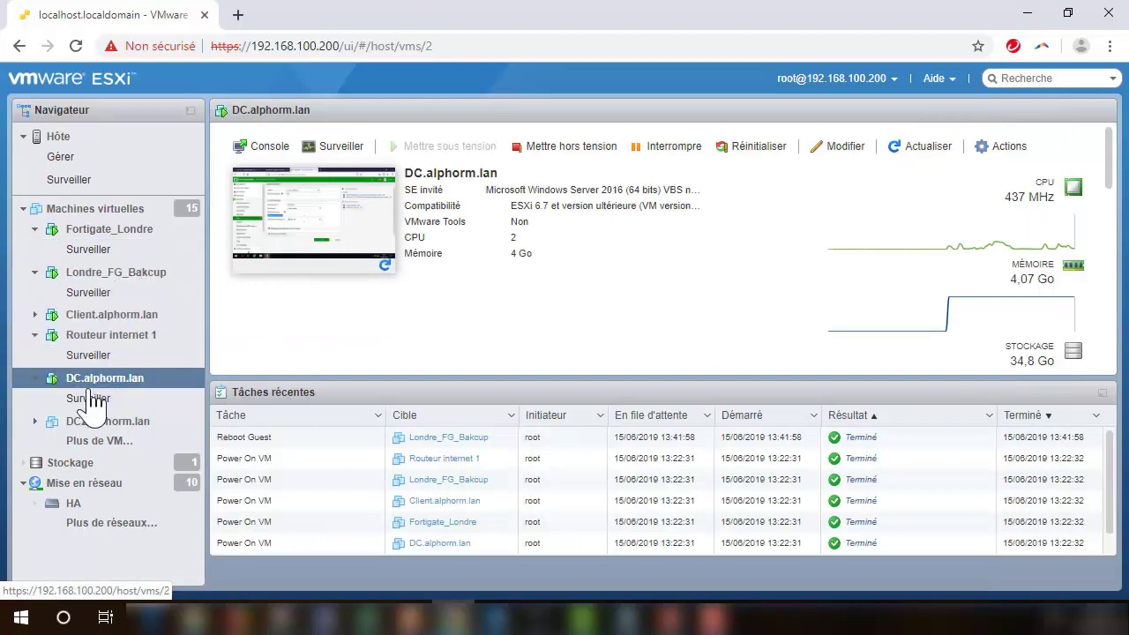
pyautogui.click(130, 280)
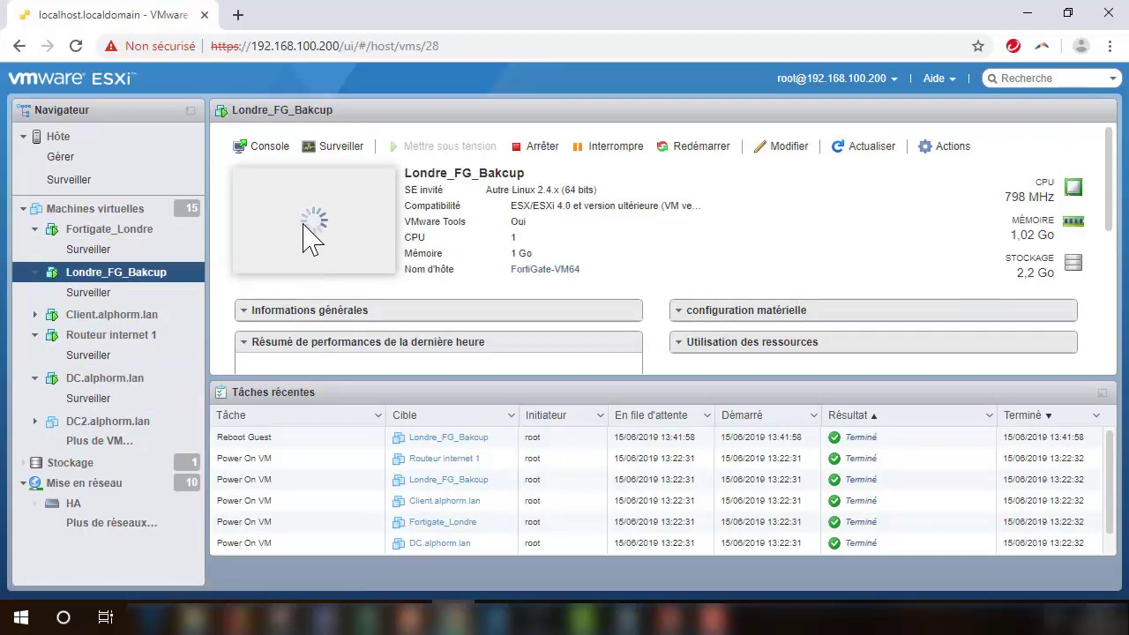
pyautogui.click(306, 235)
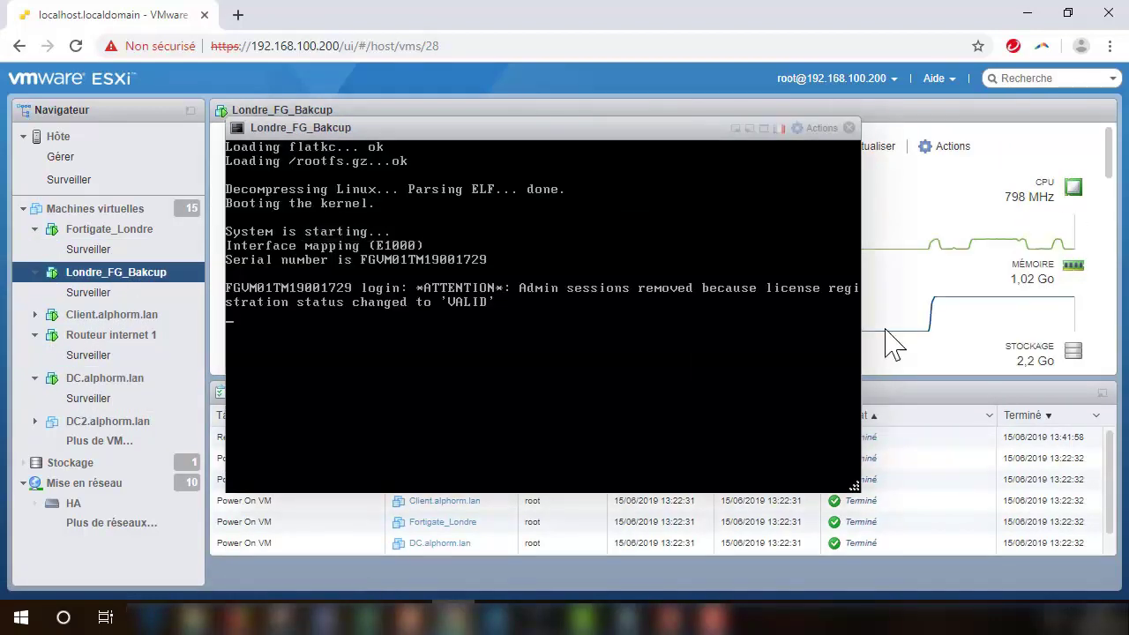
pyautogui.press('Return')
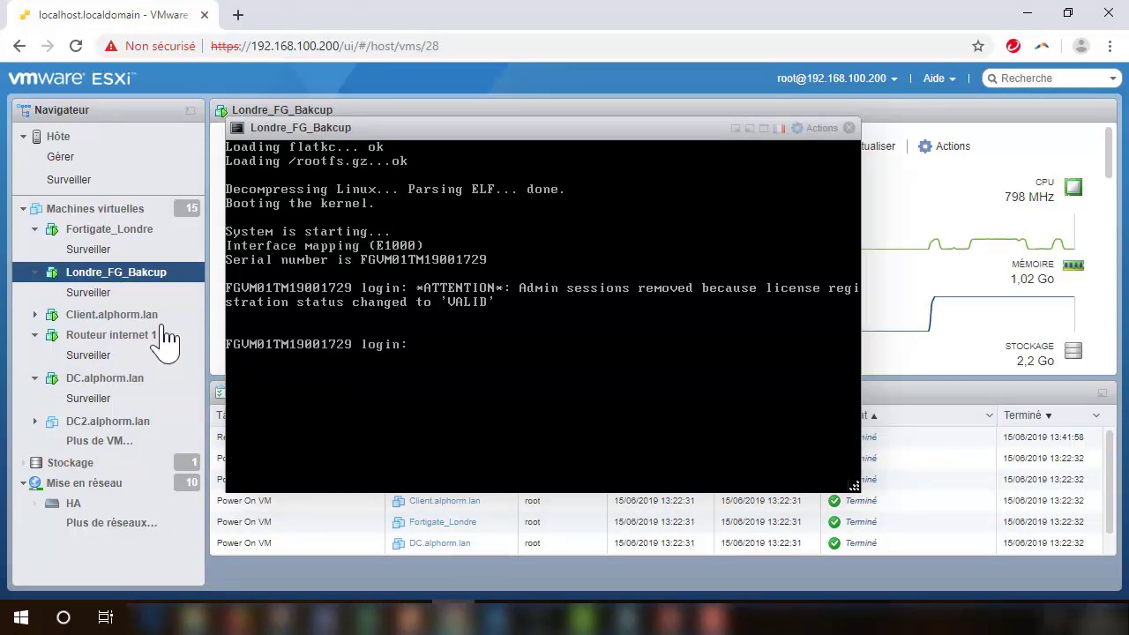
# Step: Reopen DC.alphorm.lan's console to check both units' pages, close it, and select Londre_FG_Bakcup
pyautogui.click(98, 383)
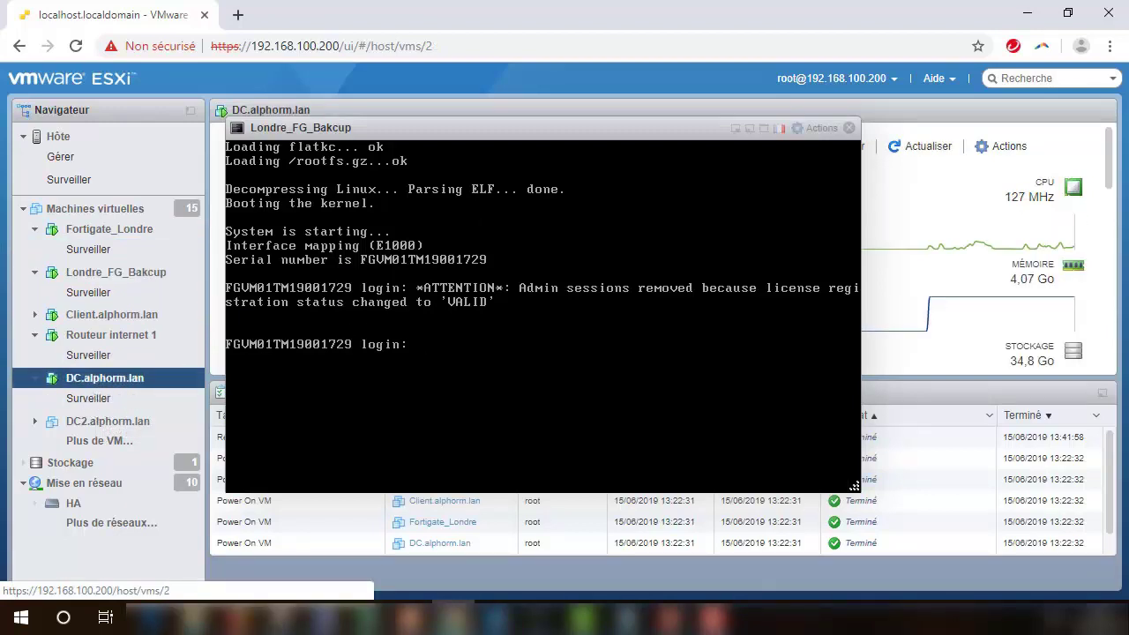
pyautogui.click(849, 130)
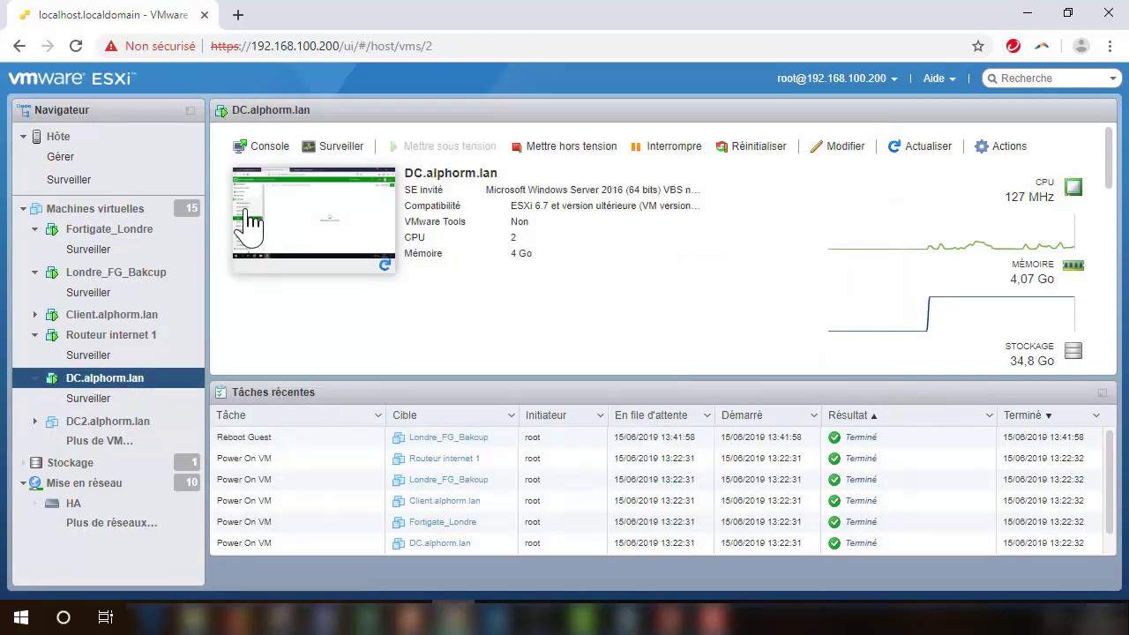
pyautogui.click(247, 225)
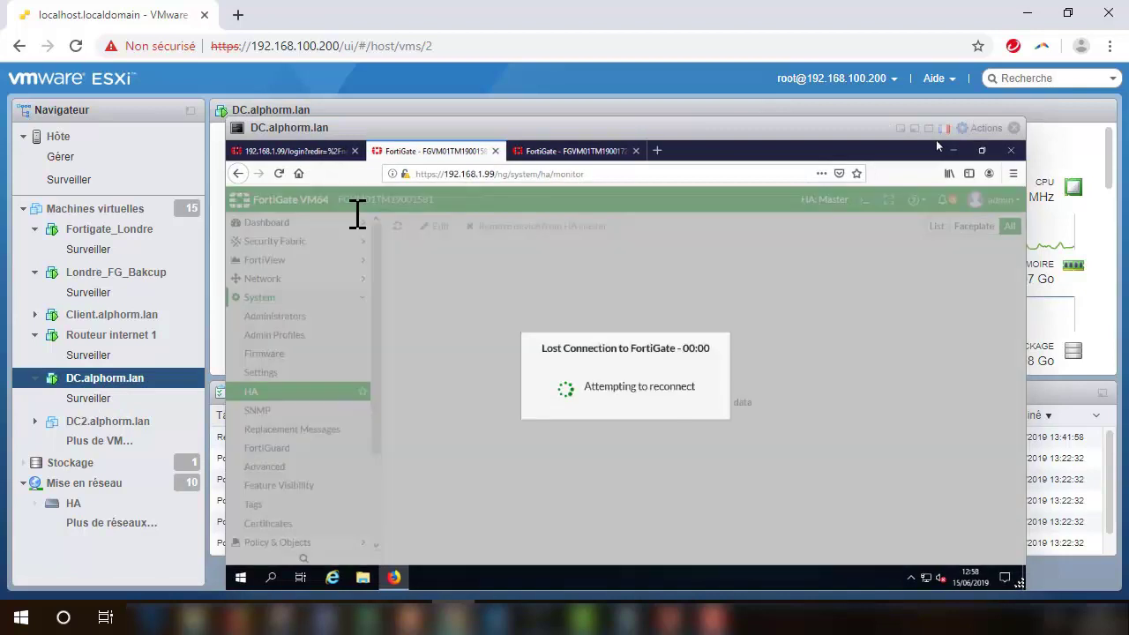
pyautogui.click(573, 150)
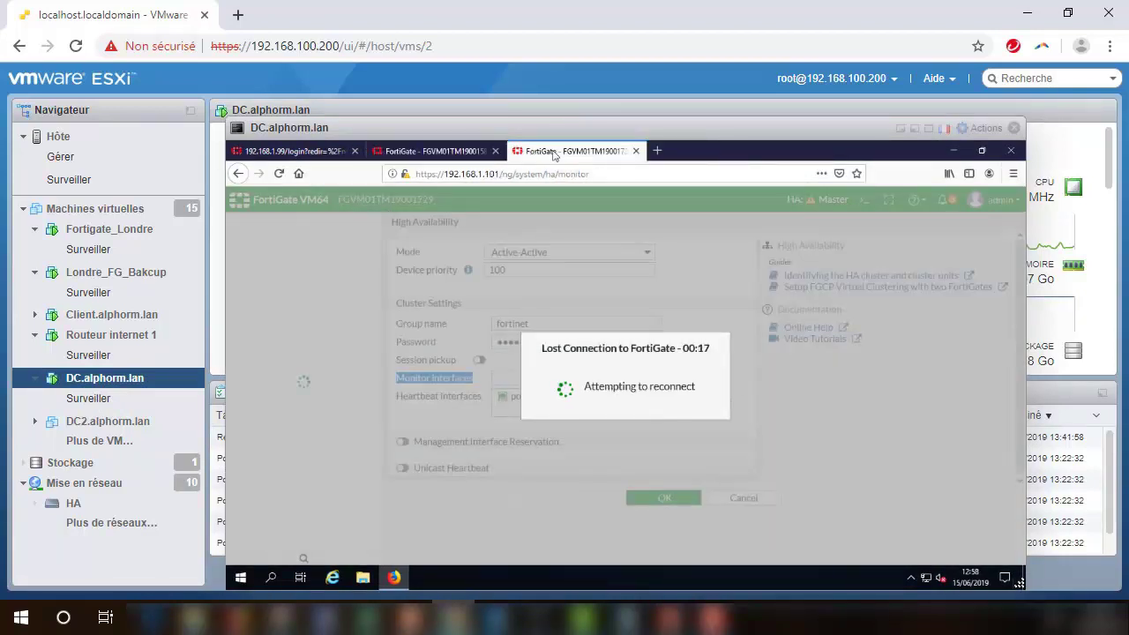
pyautogui.click(395, 154)
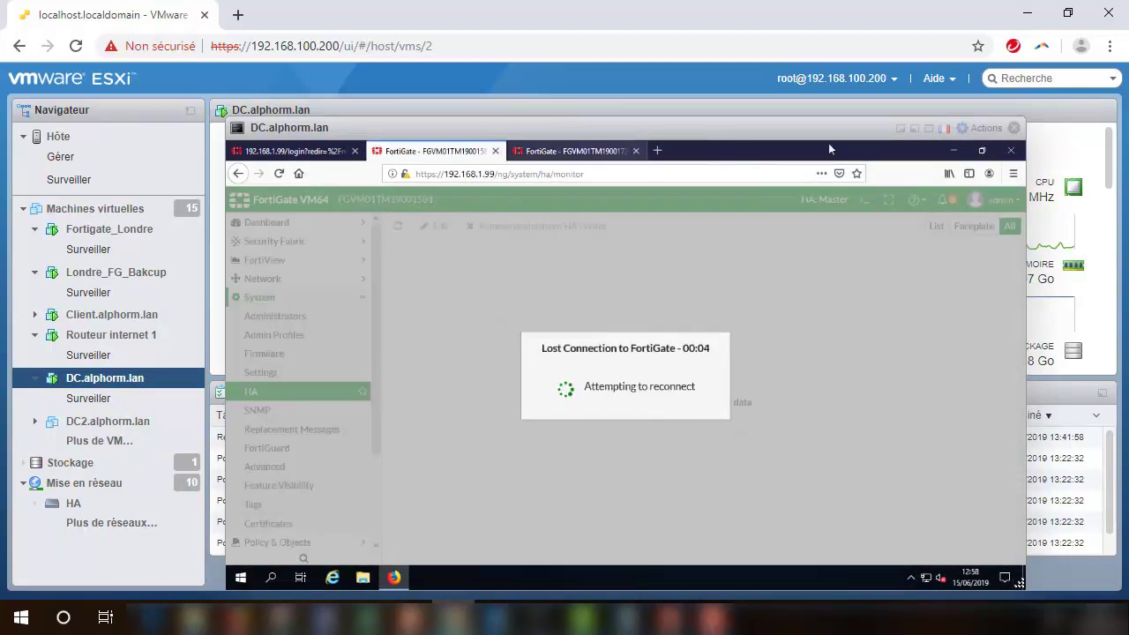
pyautogui.click(1013, 128)
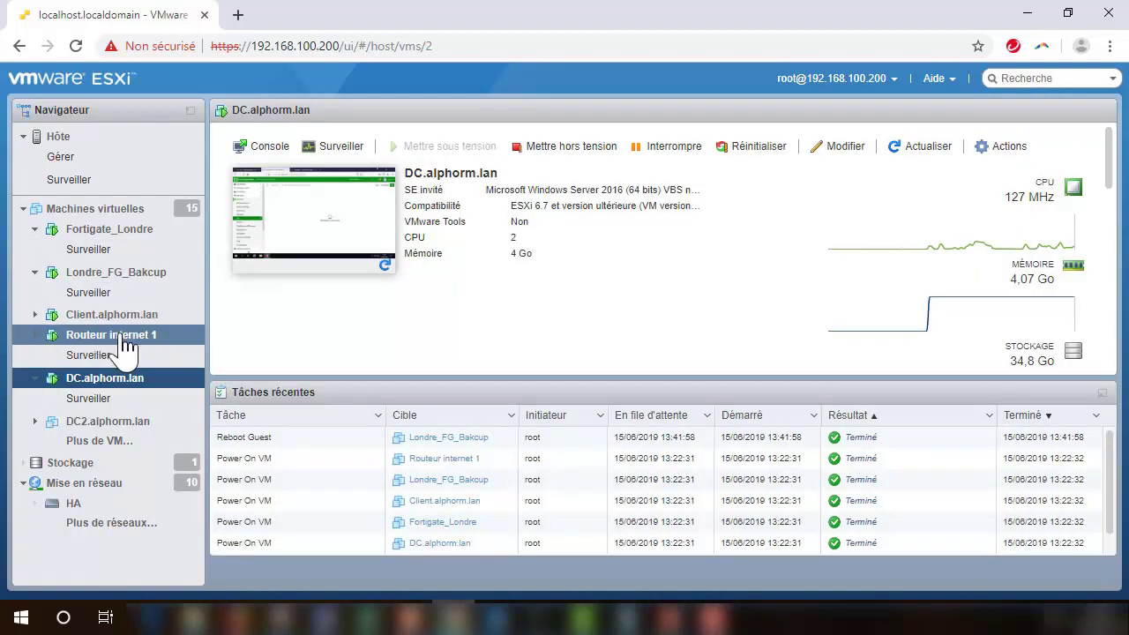
pyautogui.click(133, 275)
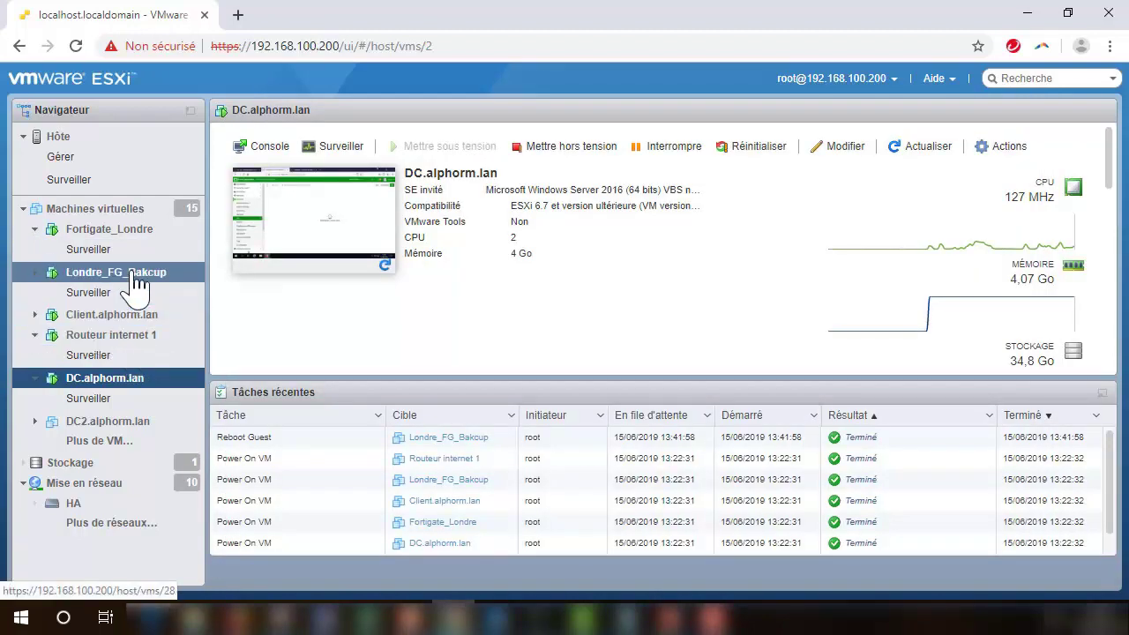
# Step: Open the Londre_FG_Bakcup console to watch the backup unit sync with the master
pyautogui.click(342, 230)
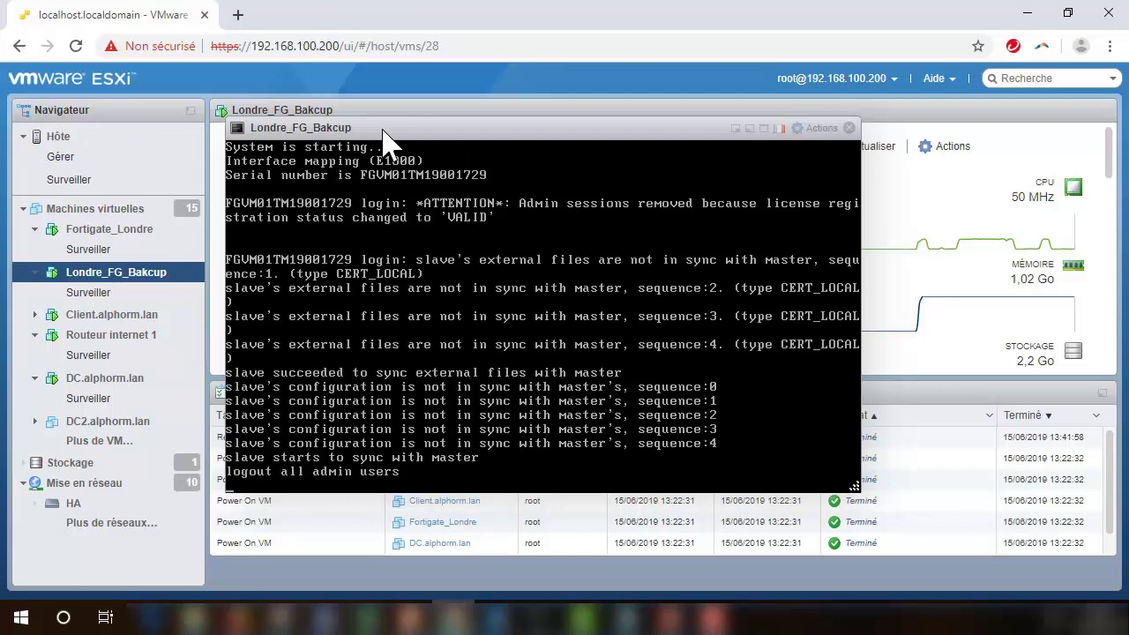
pyautogui.moveTo(383, 129); pyautogui.dragTo(368, 121)
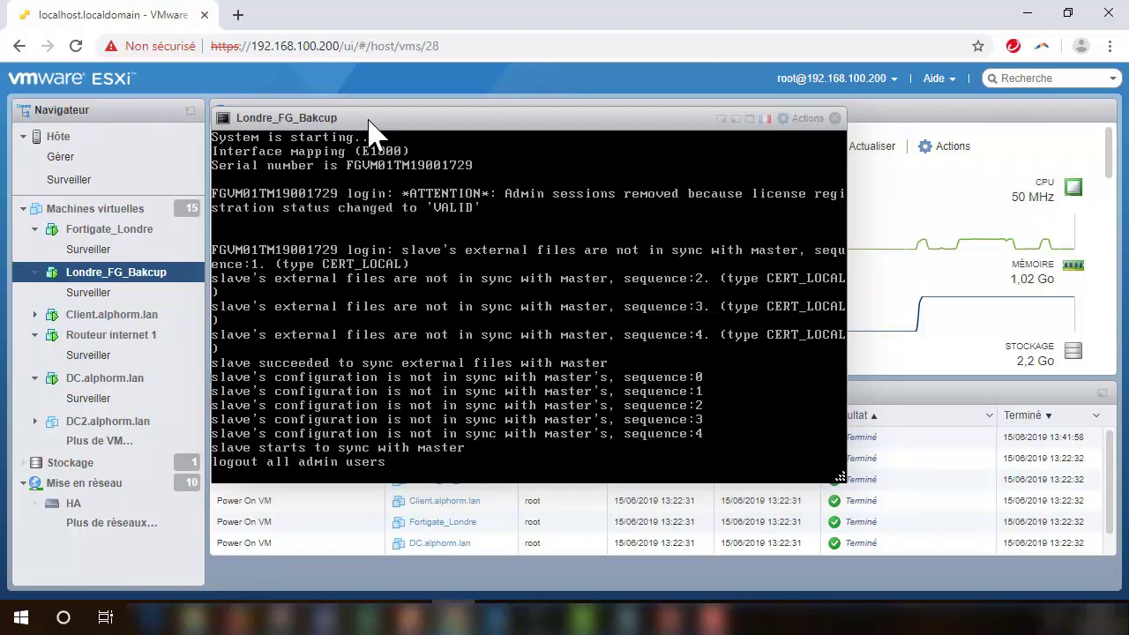